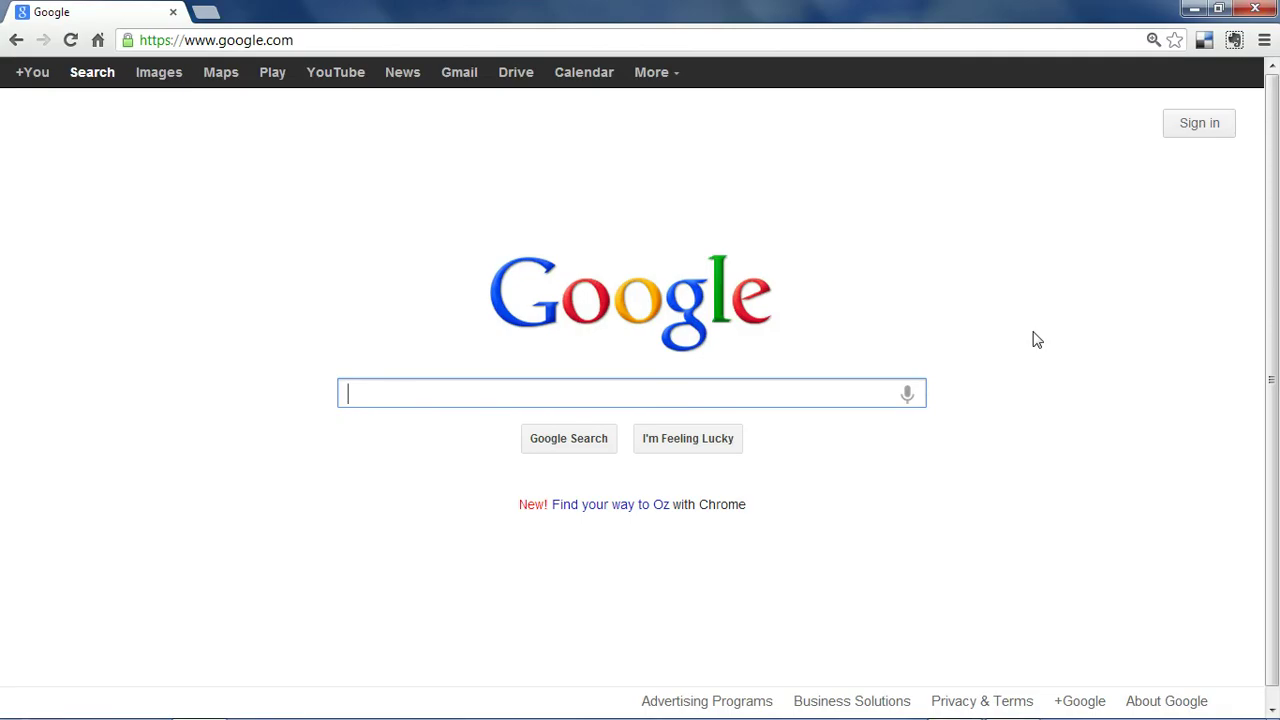
- Load the skype.com website in the browser
click(858, 40)
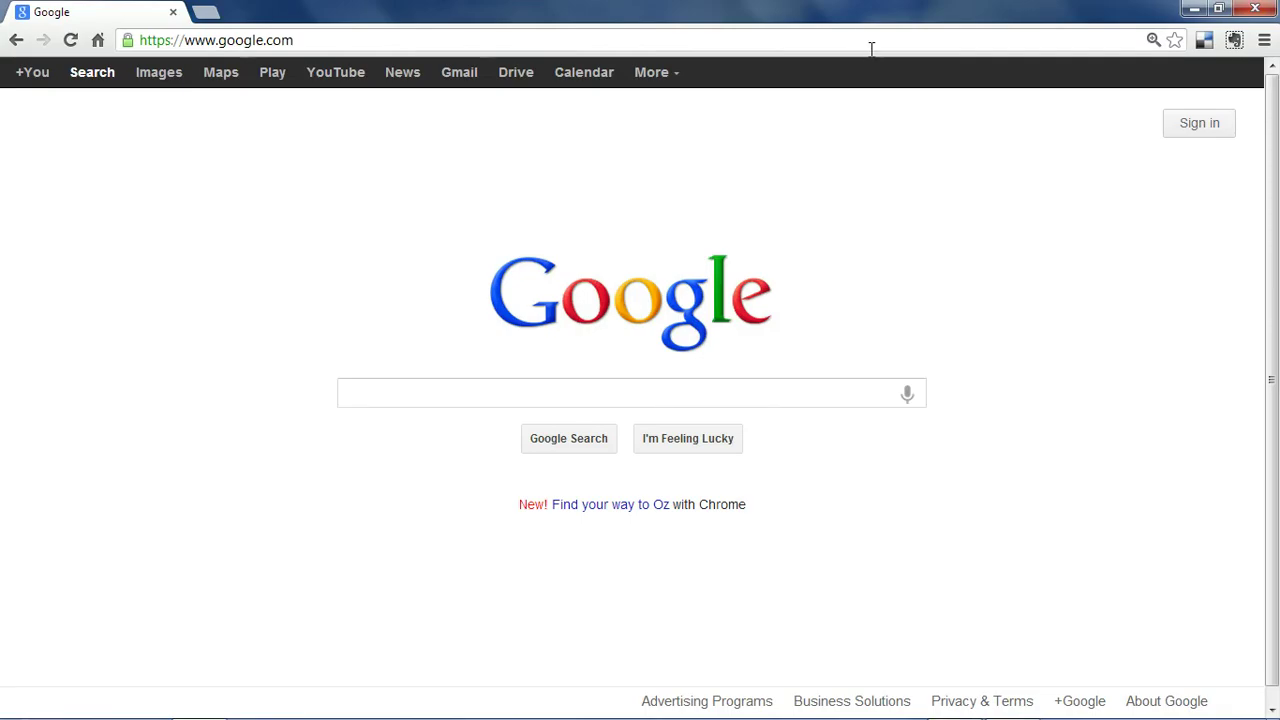
key(ctrl+a)
text(skype.co)
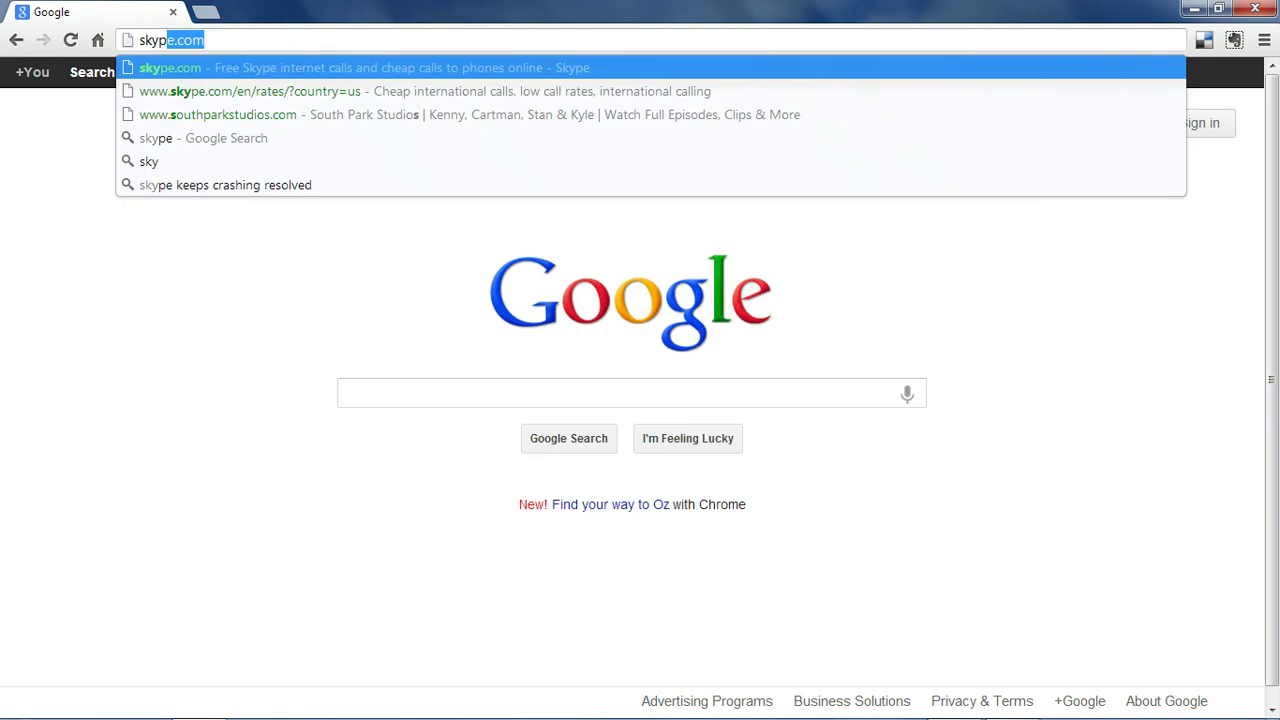
key(Return)
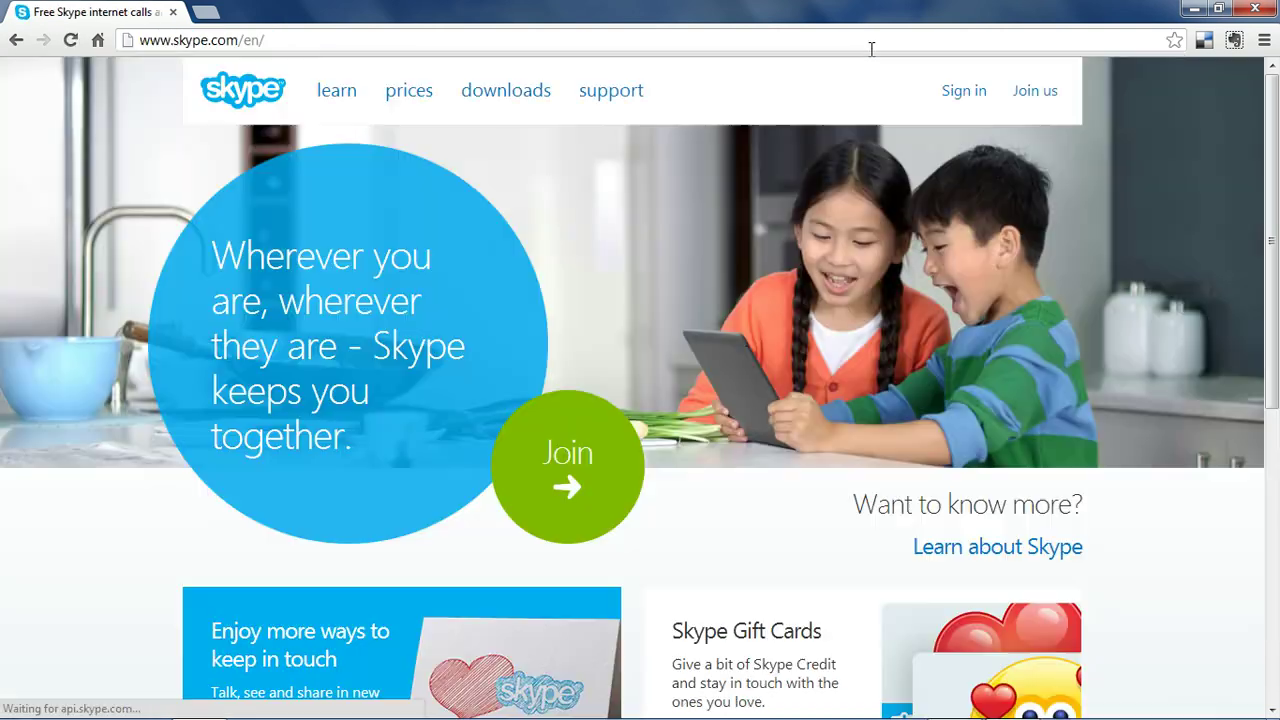
- Request the Skype for Windows desktop installer from the site's downloads page and cancel saving the file
click(510, 111)
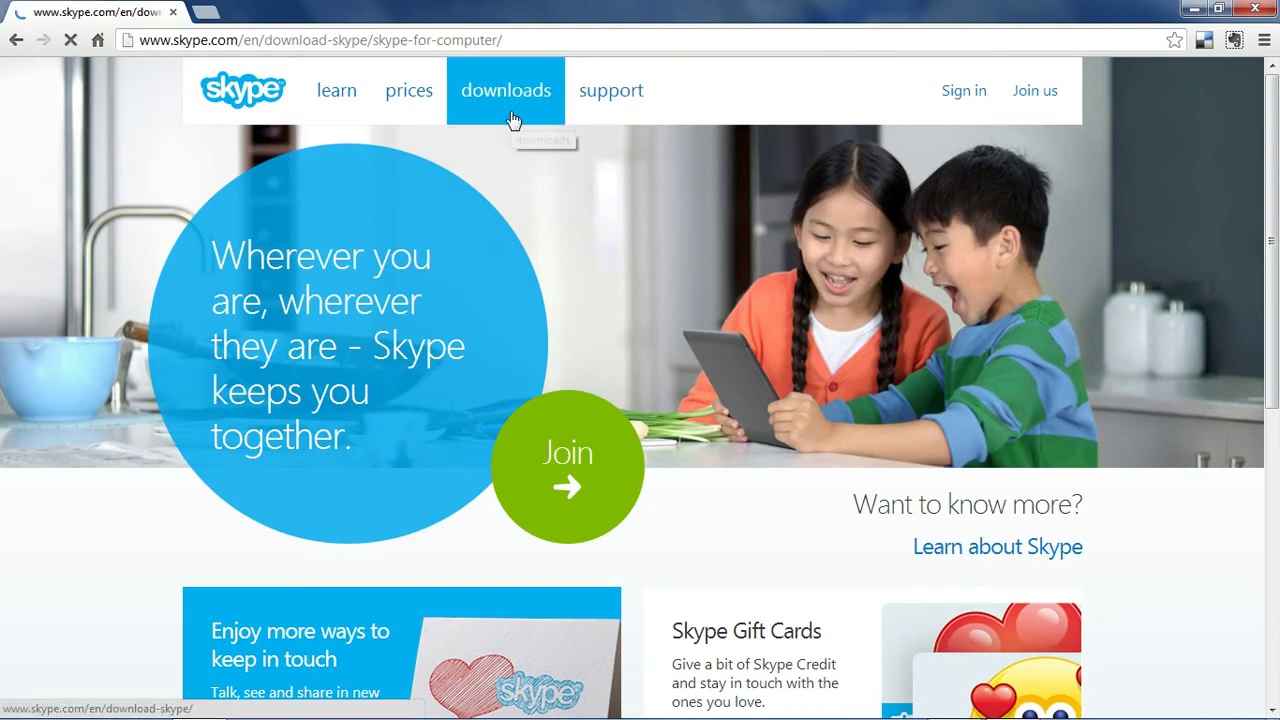
scroll(516, 448, down, 6)
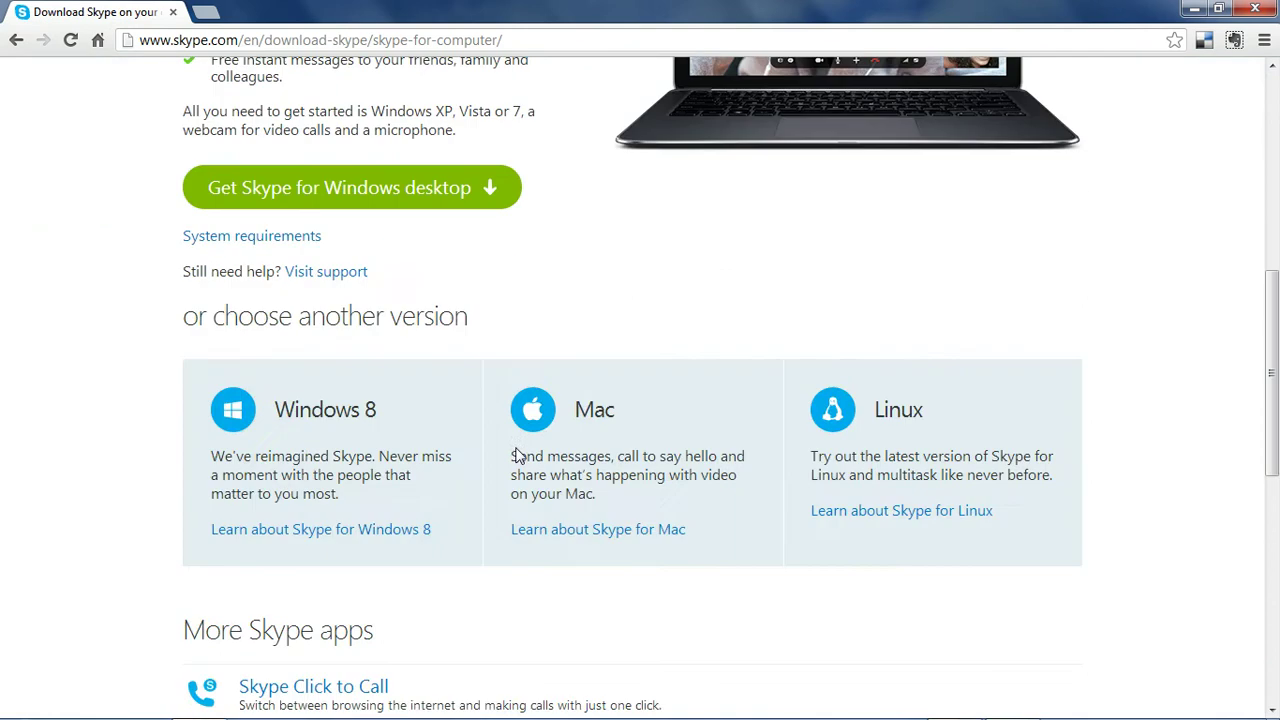
click(432, 200)
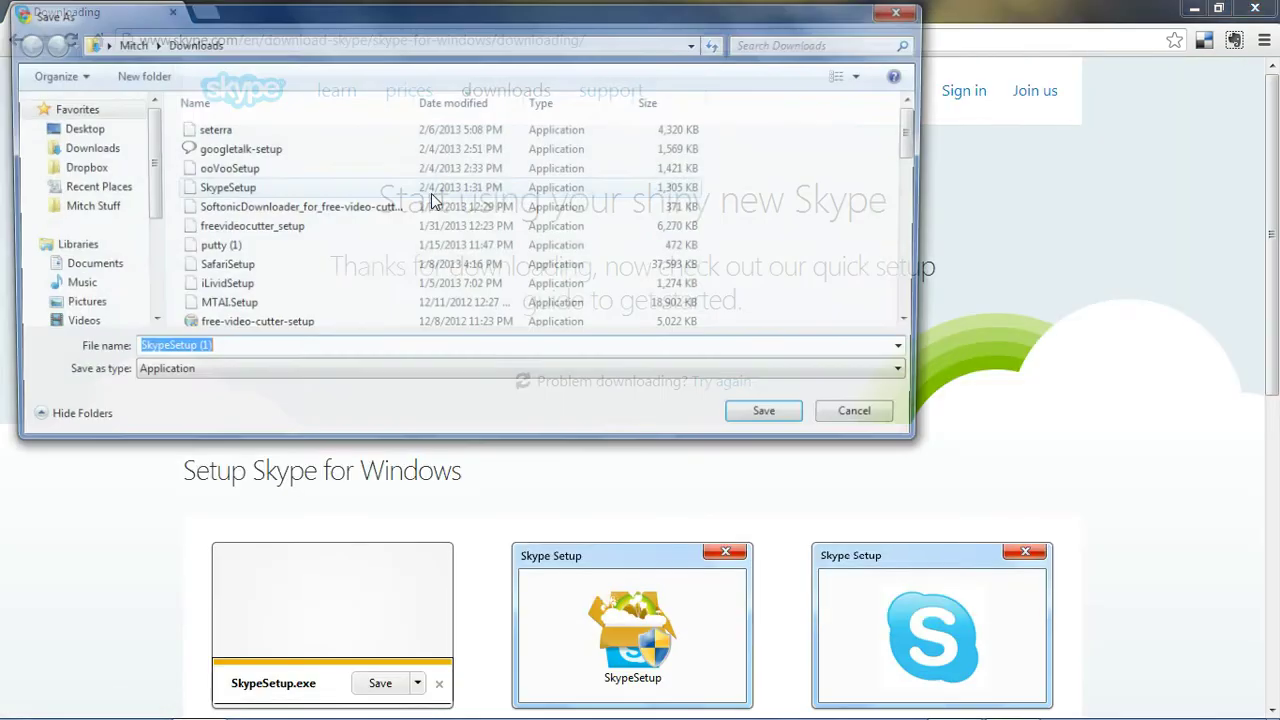
click(895, 421)
- Launch the installed Skype program and open the account creation page from its sign-in window
click(22, 700)
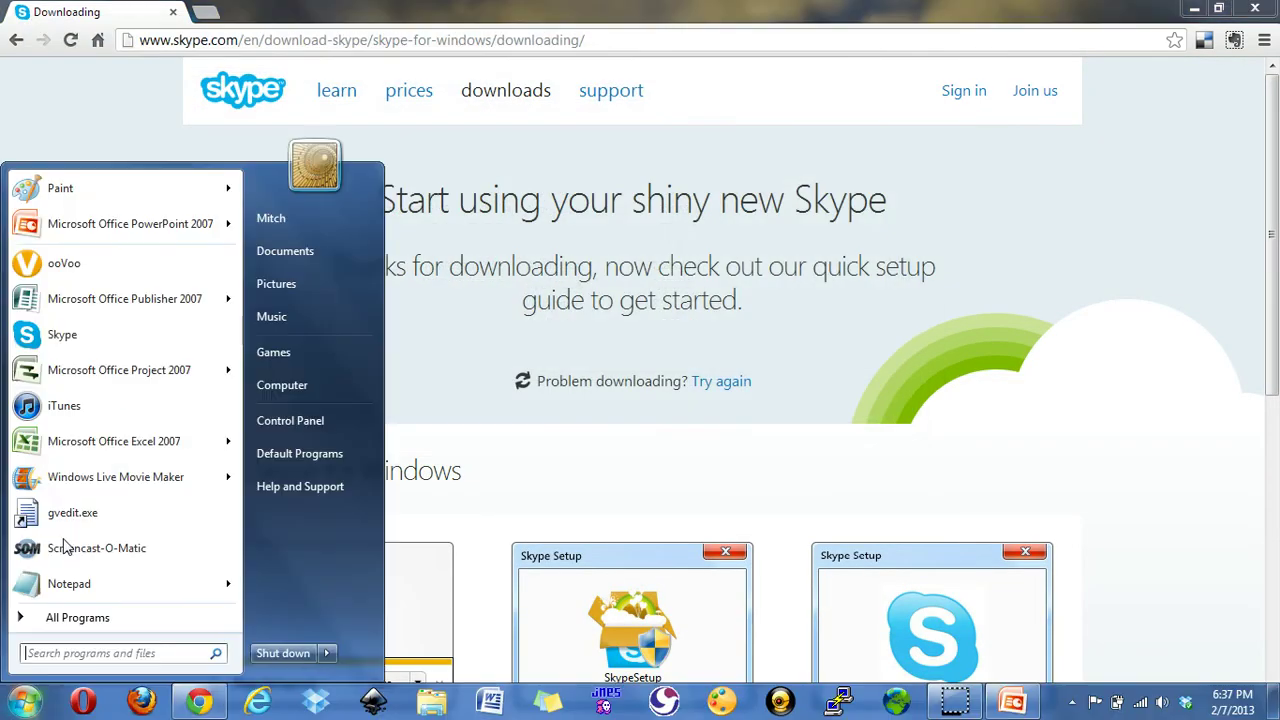
click(97, 340)
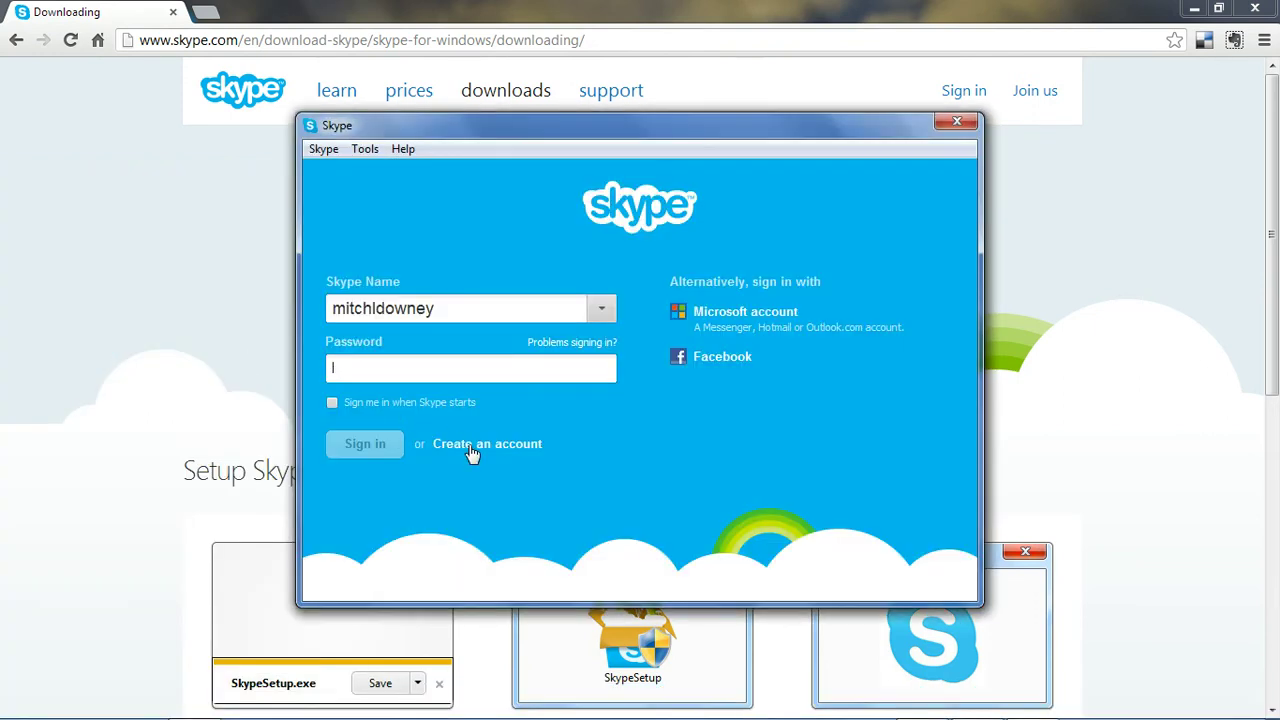
click(472, 448)
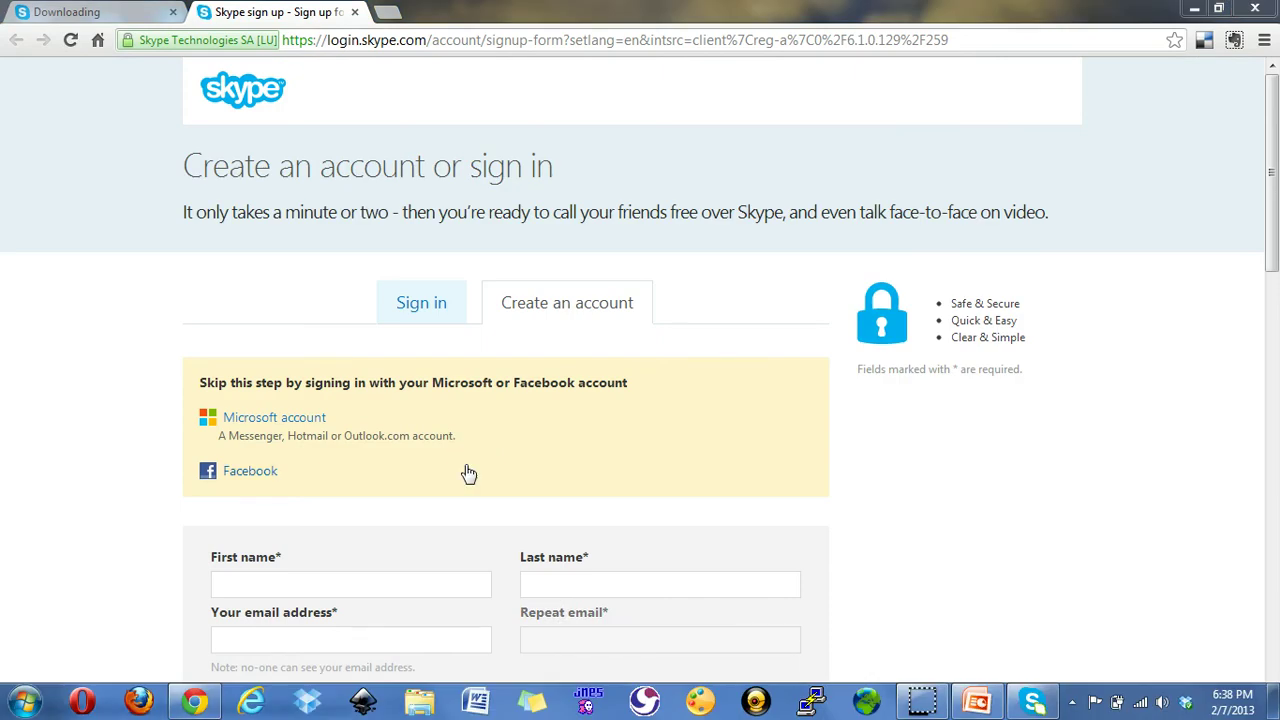
- Examine the sign-up form down to its Skype Name and password section and close the browser
scroll(900, 493, down, 10)
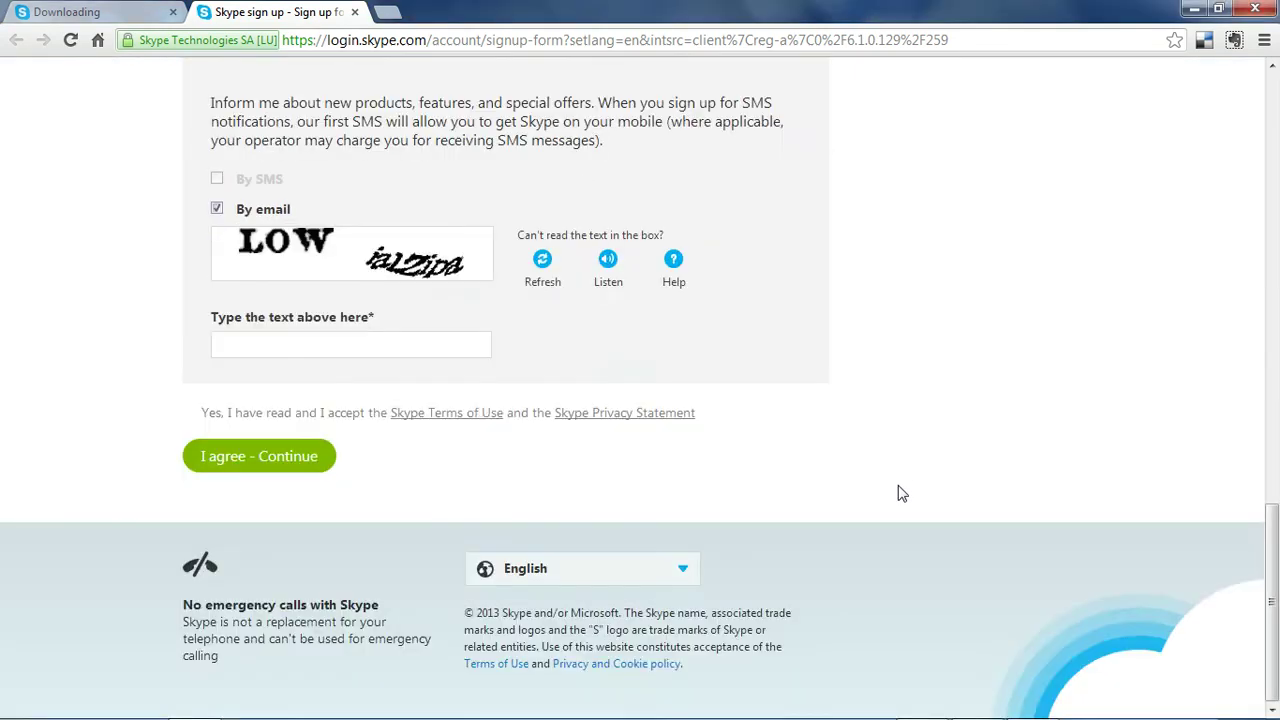
scroll(905, 455, up, 6)
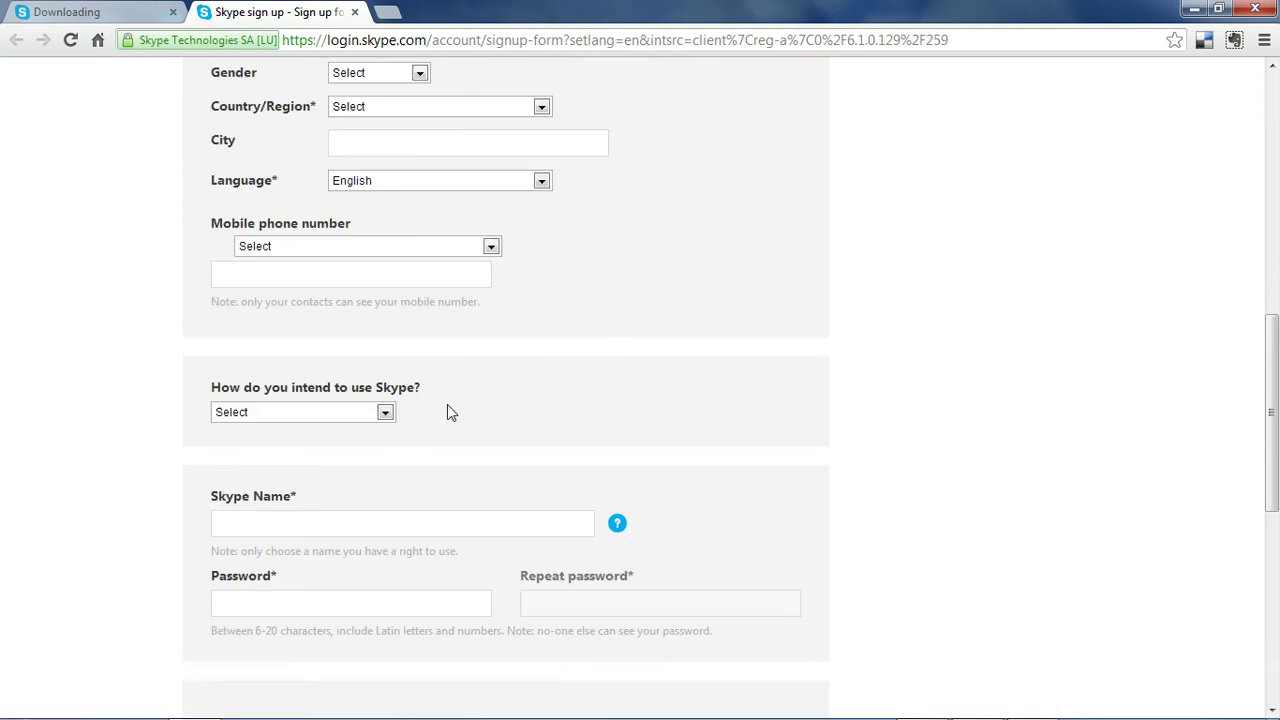
click(343, 524)
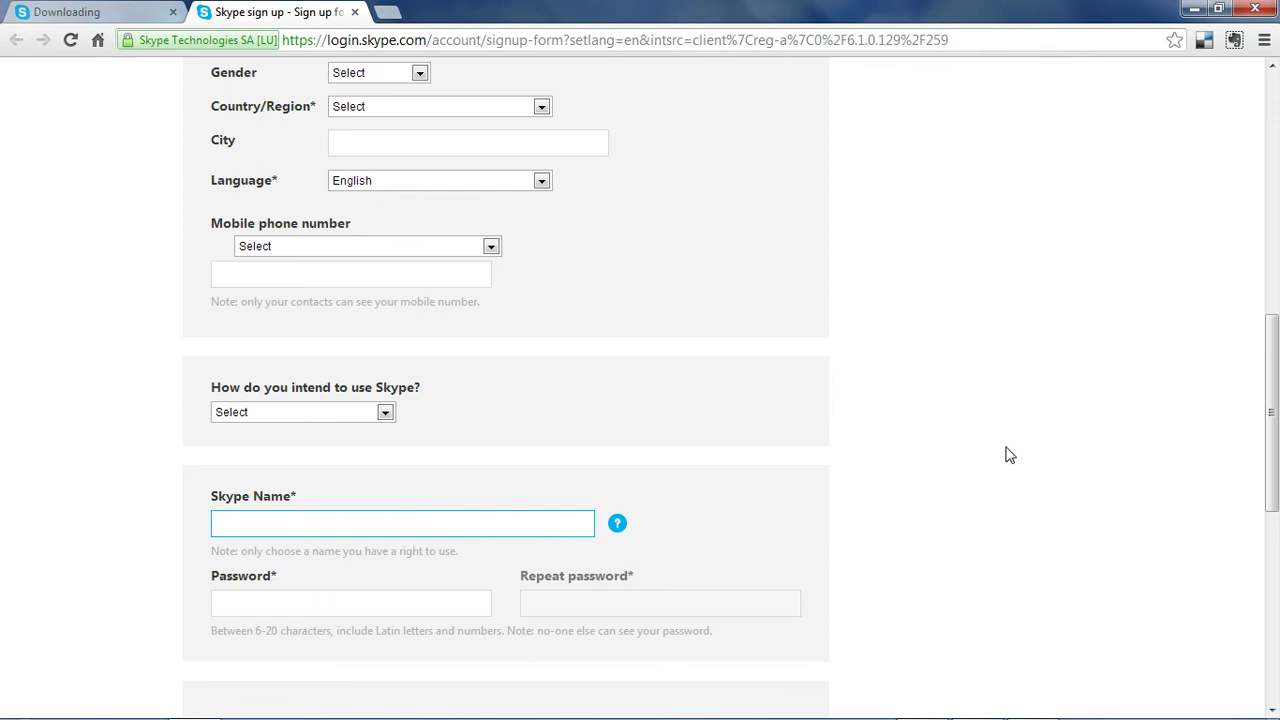
click(1255, 9)
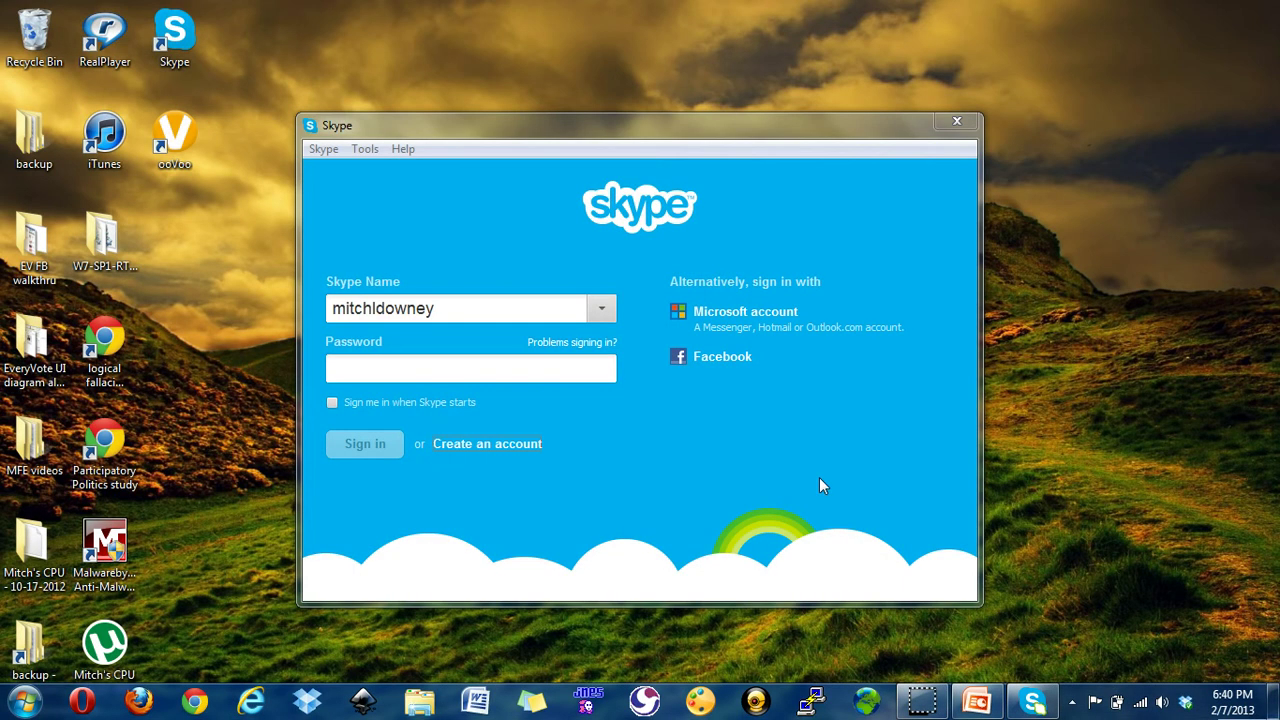
- Enter the account password for the prefilled Skype Name and sign in to Skype
click(490, 368)
text(*)
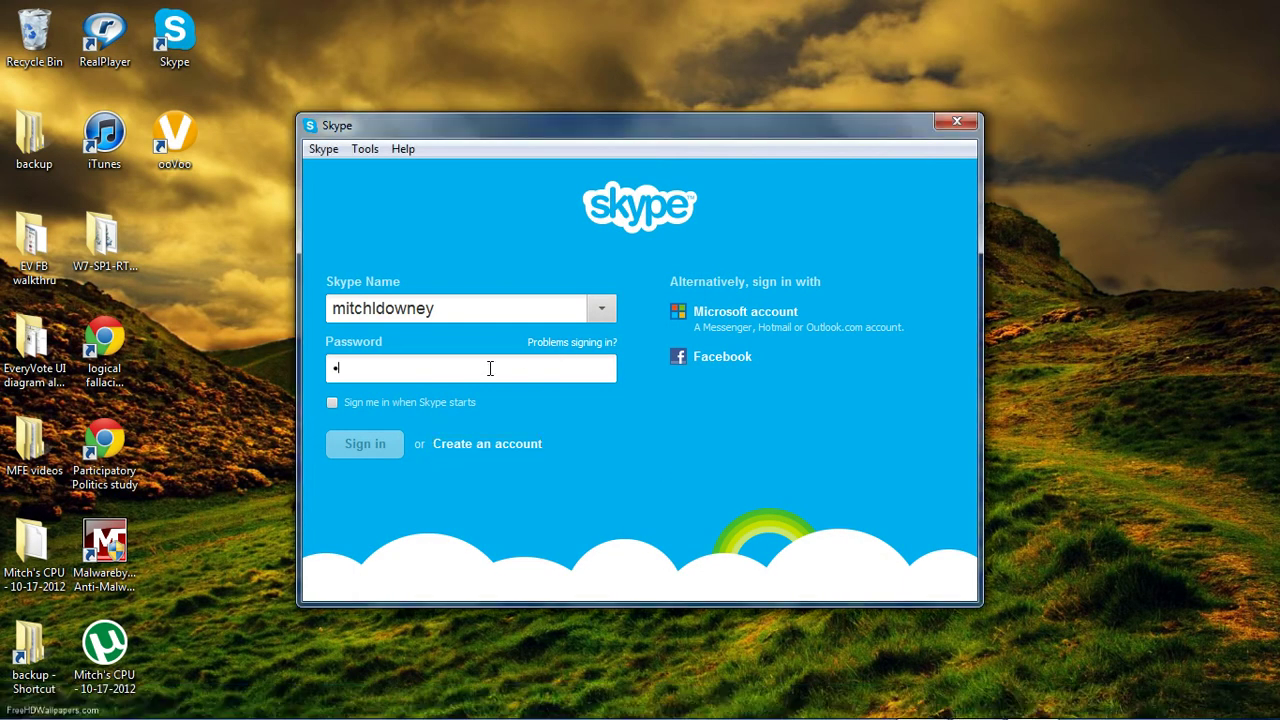
text(*******)
key(Return)
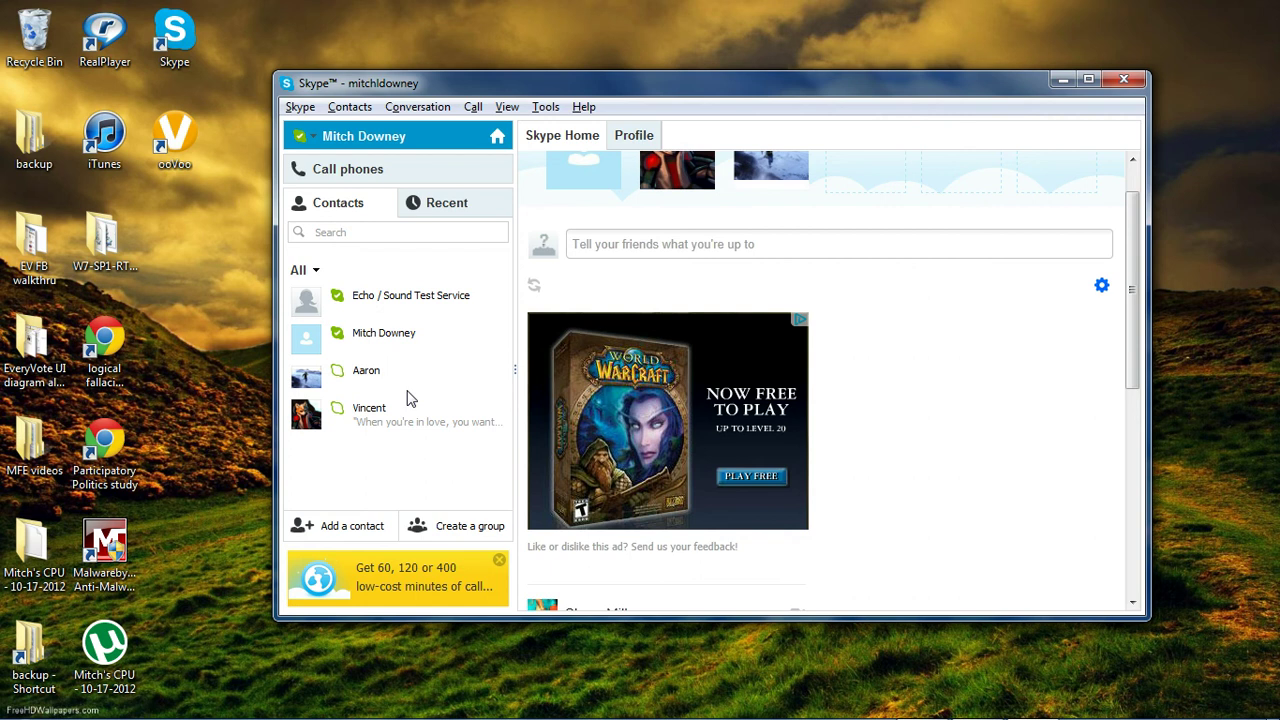
- View the people search for adding contacts, and inspect the own profile's picture visibility options
click(345, 530)
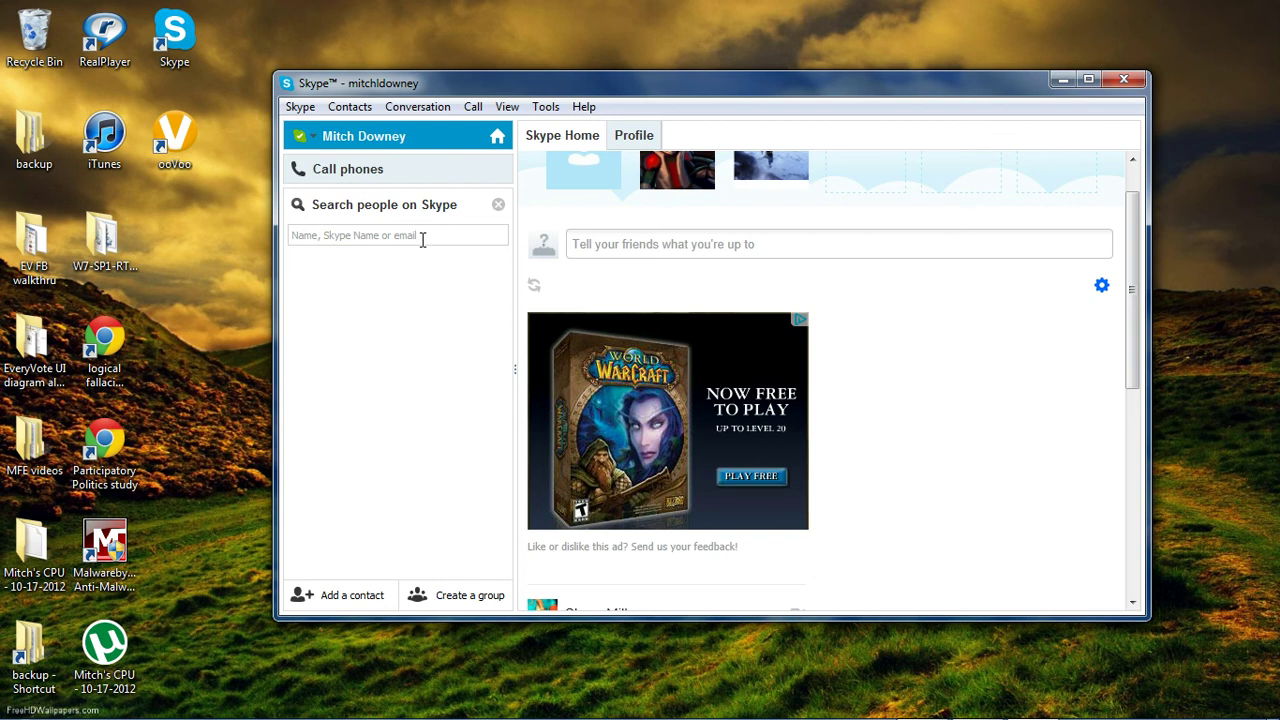
click(438, 134)
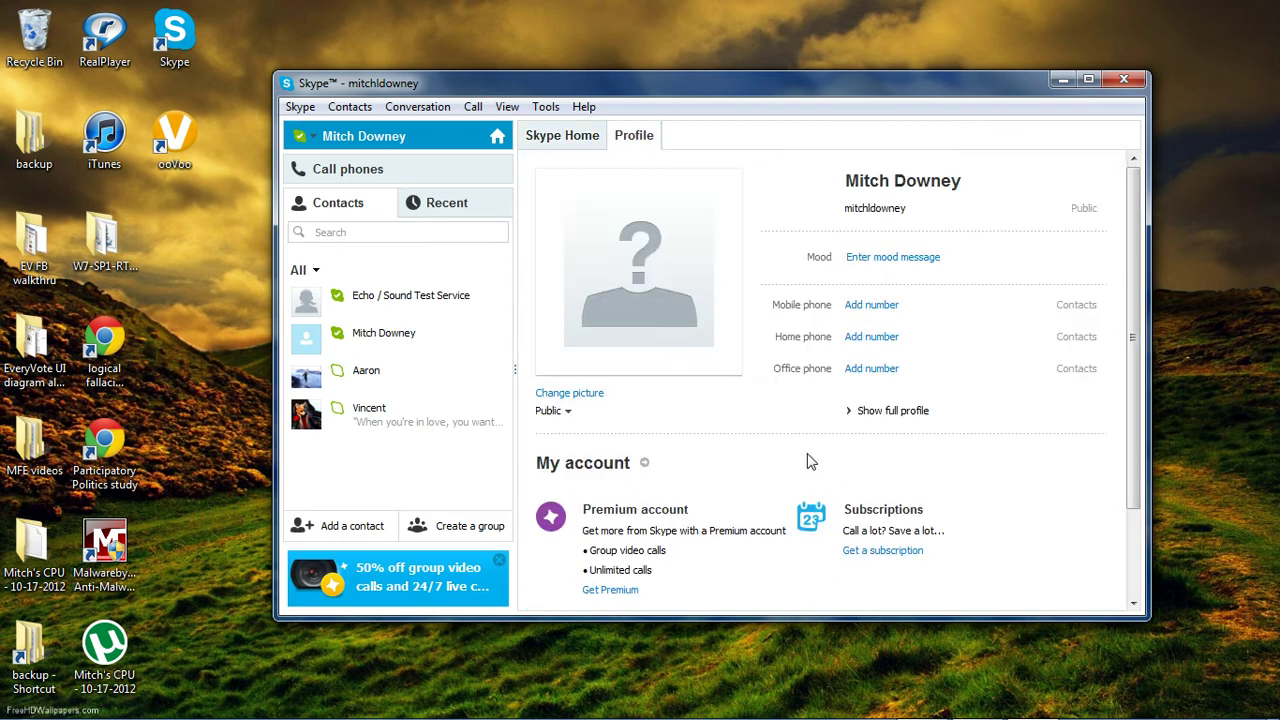
click(566, 414)
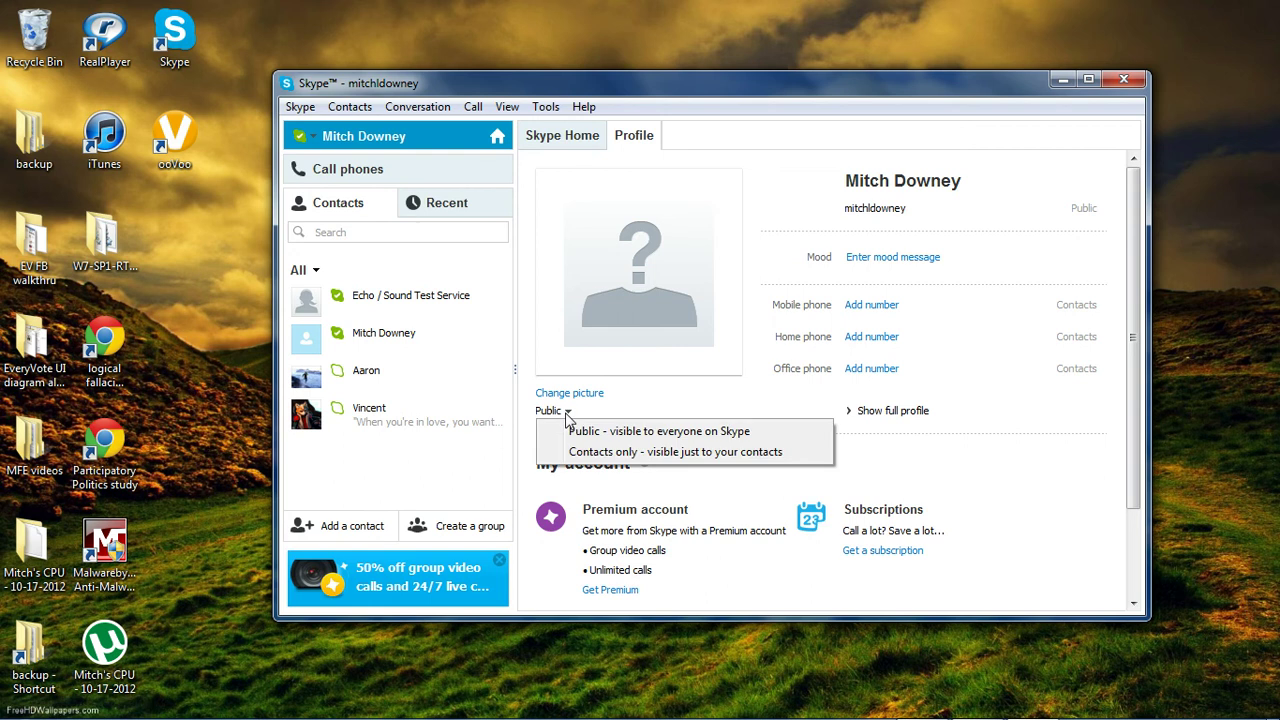
click(566, 416)
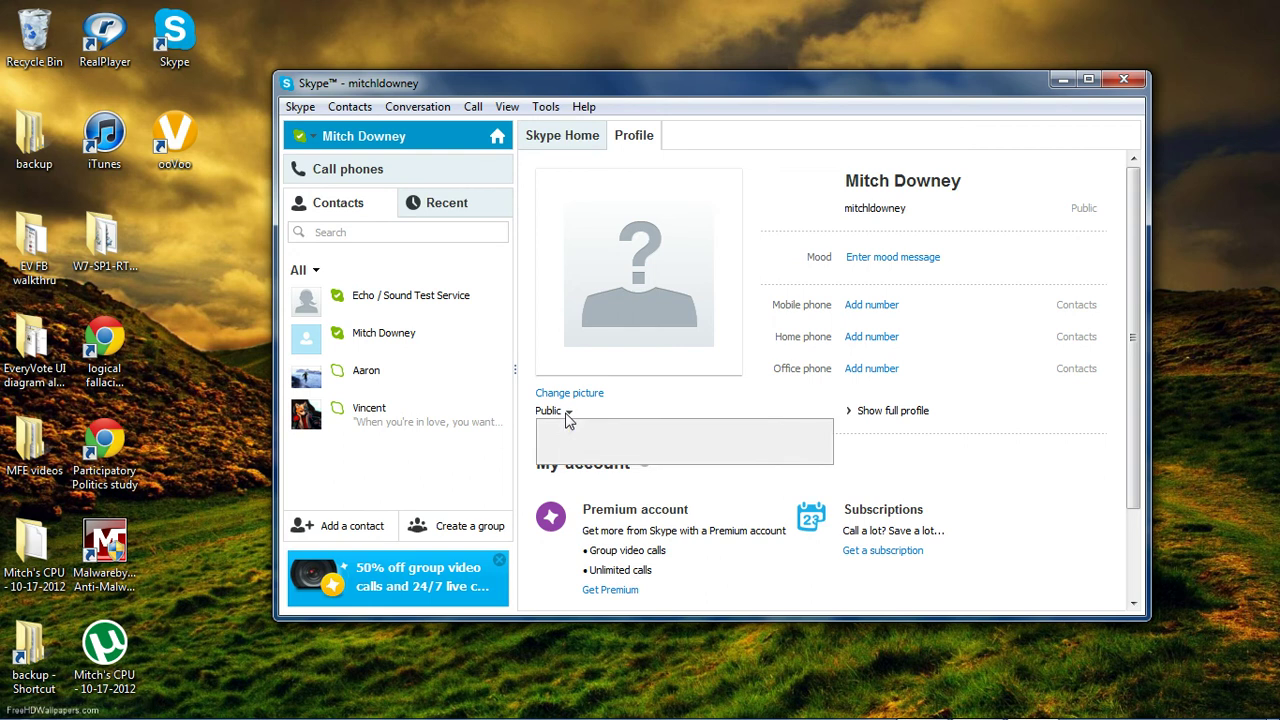
- Examine the available online status and call forwarding options, and view the phone dialing page
click(312, 138)
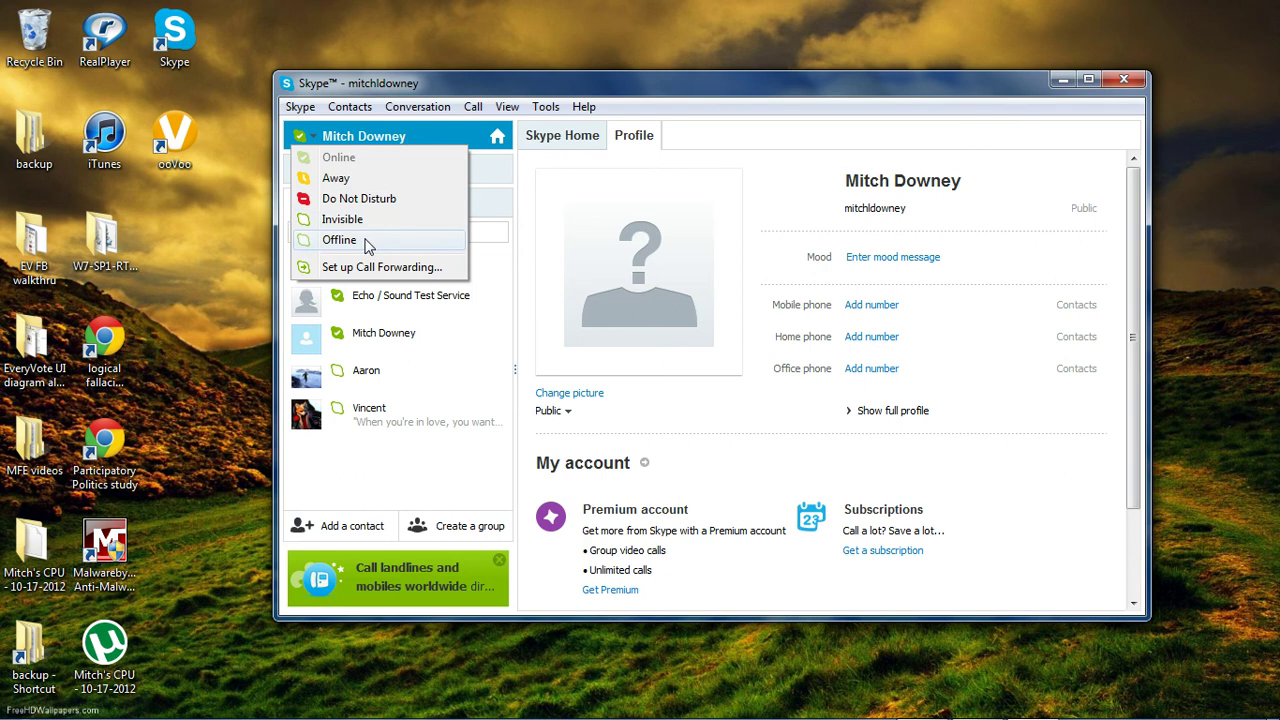
key(Escape)
click(303, 136)
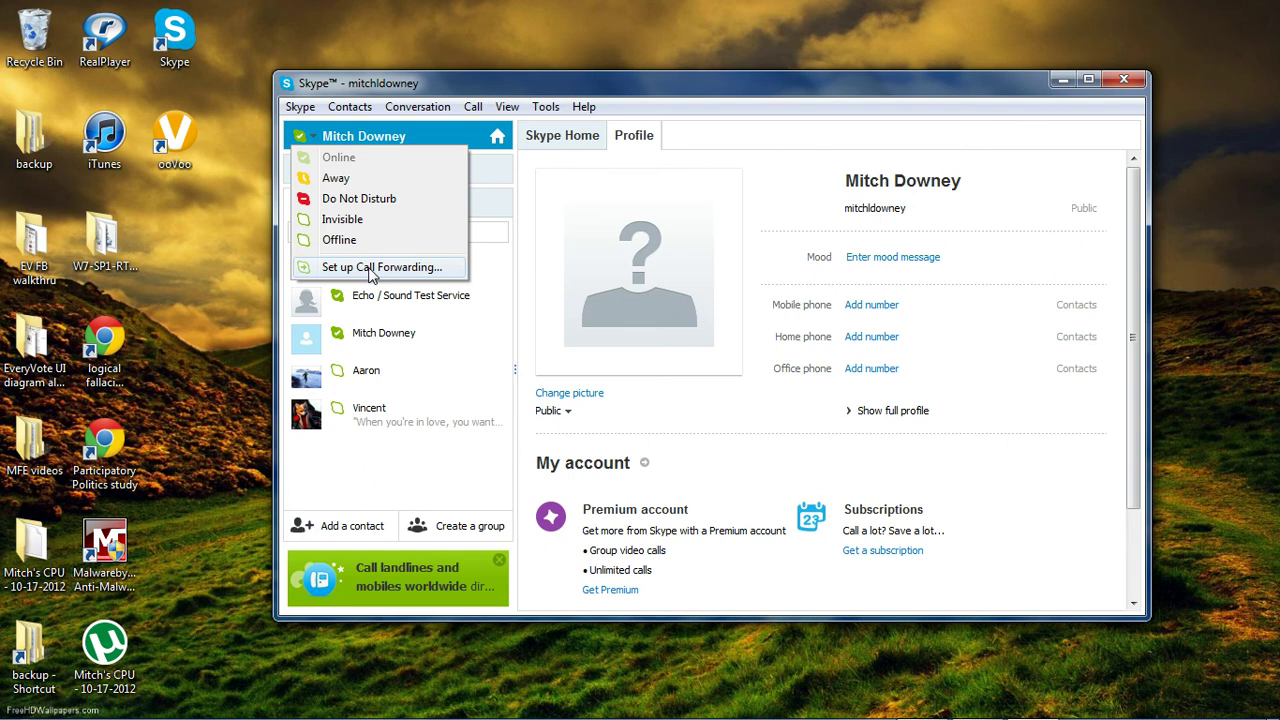
key(Escape)
click(398, 175)
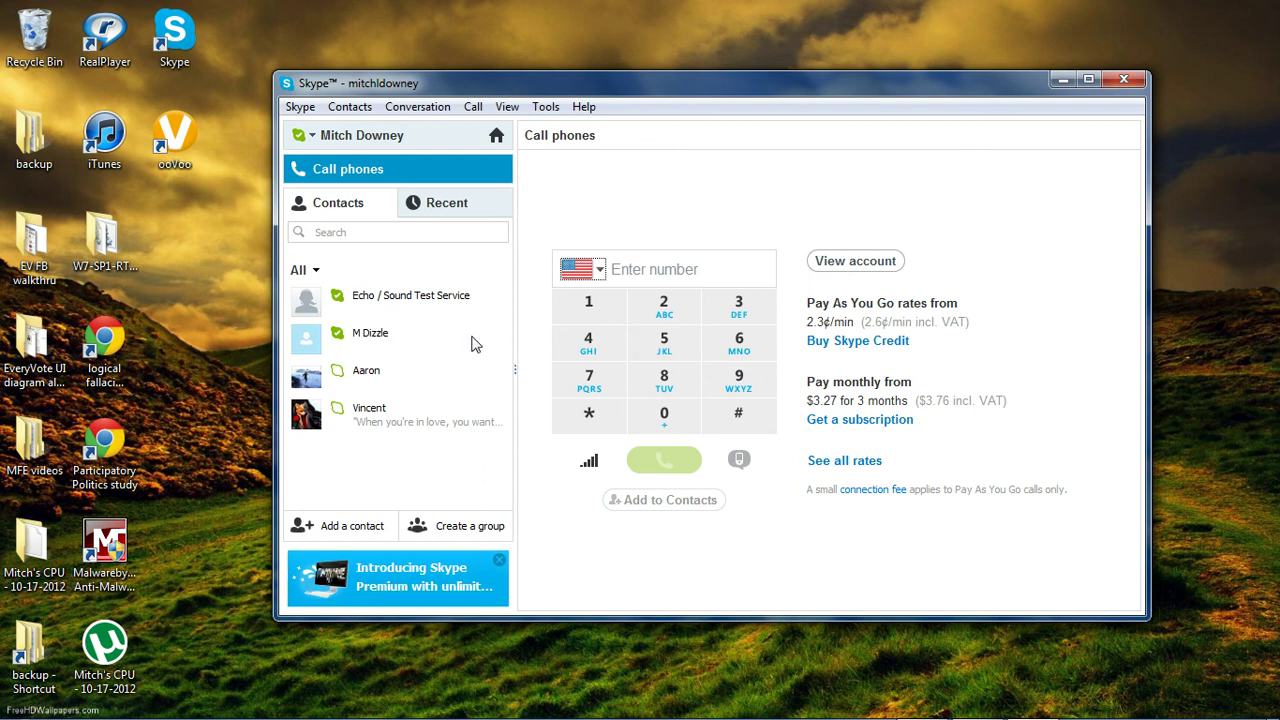
- Send the instant message "wassap m deez!" to the contact listed just below Echo / Sound Test Service
click(402, 340)
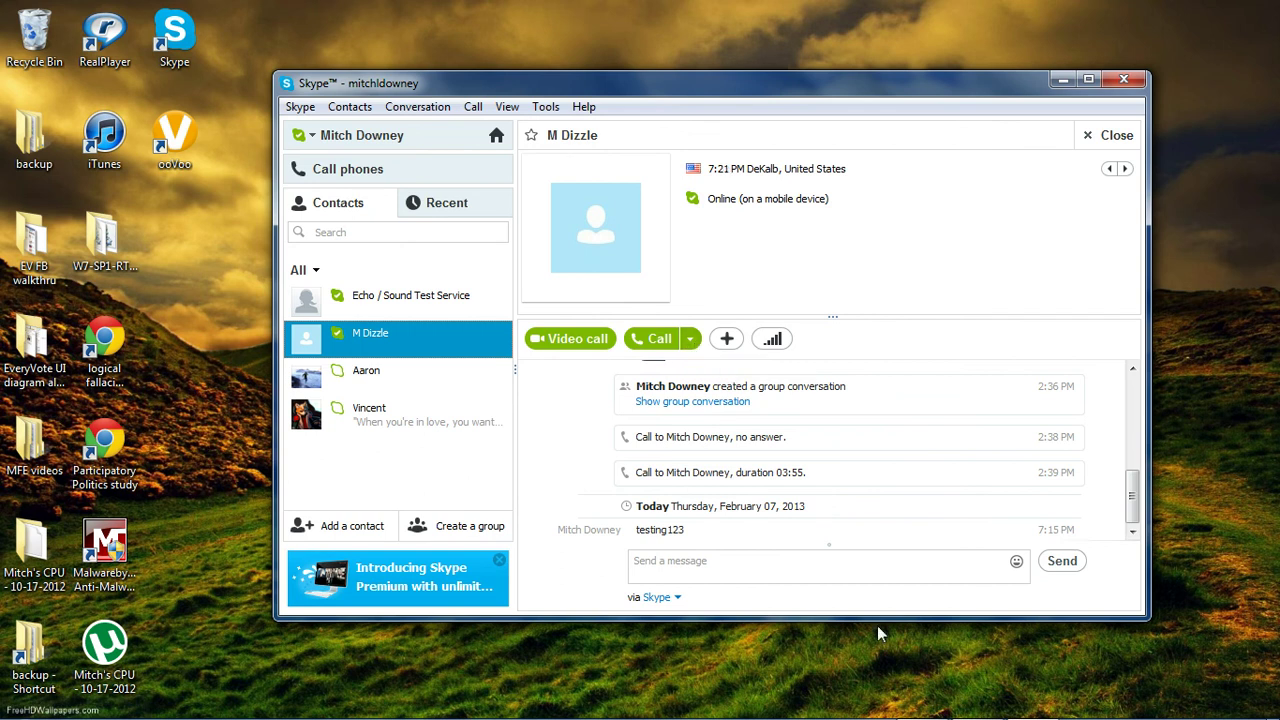
click(760, 557)
text(wassap m deez!)
key(Return)
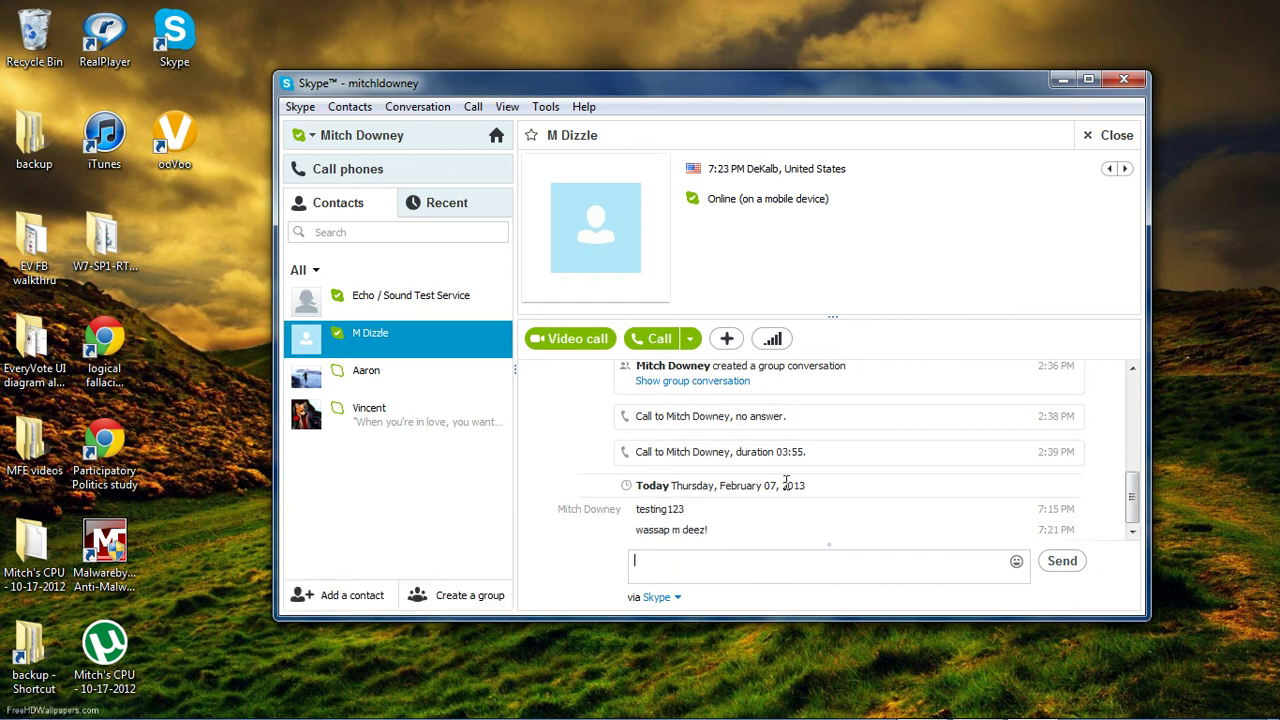
- Add the last two listed contacts to the open conversation to form a group chat, and close the conversation
click(727, 341)
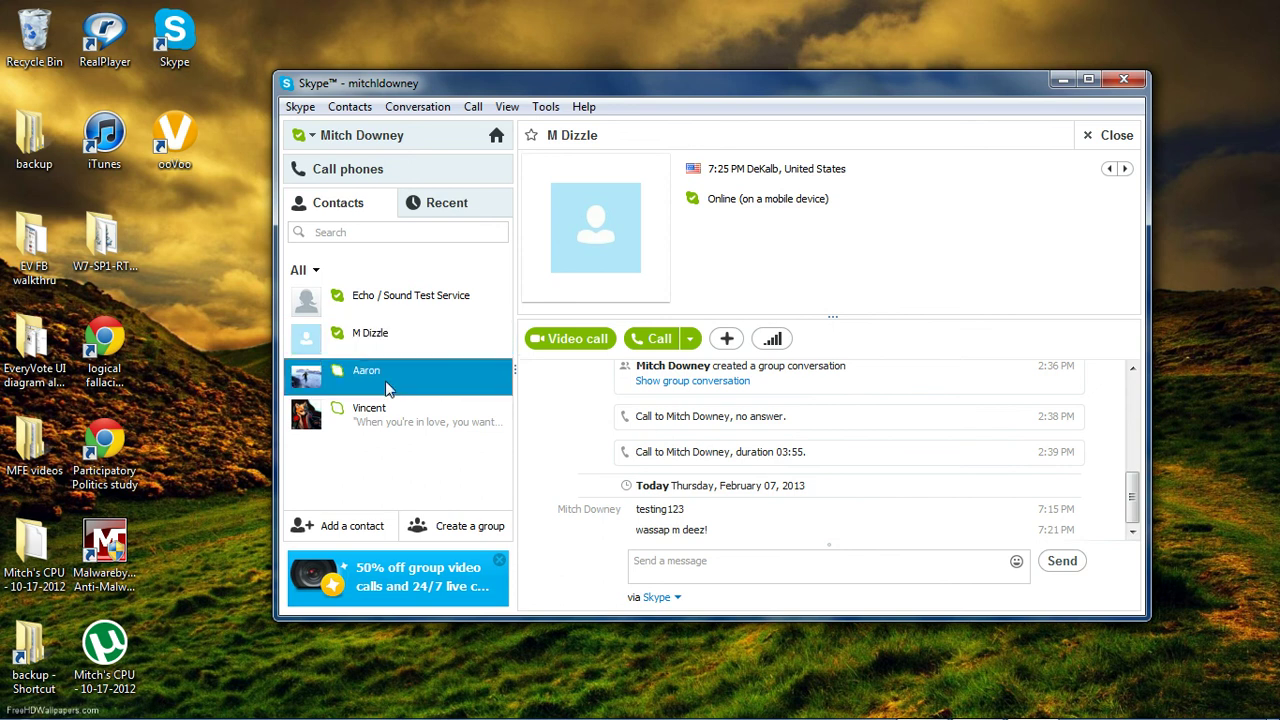
drag(388, 388, 800, 258)
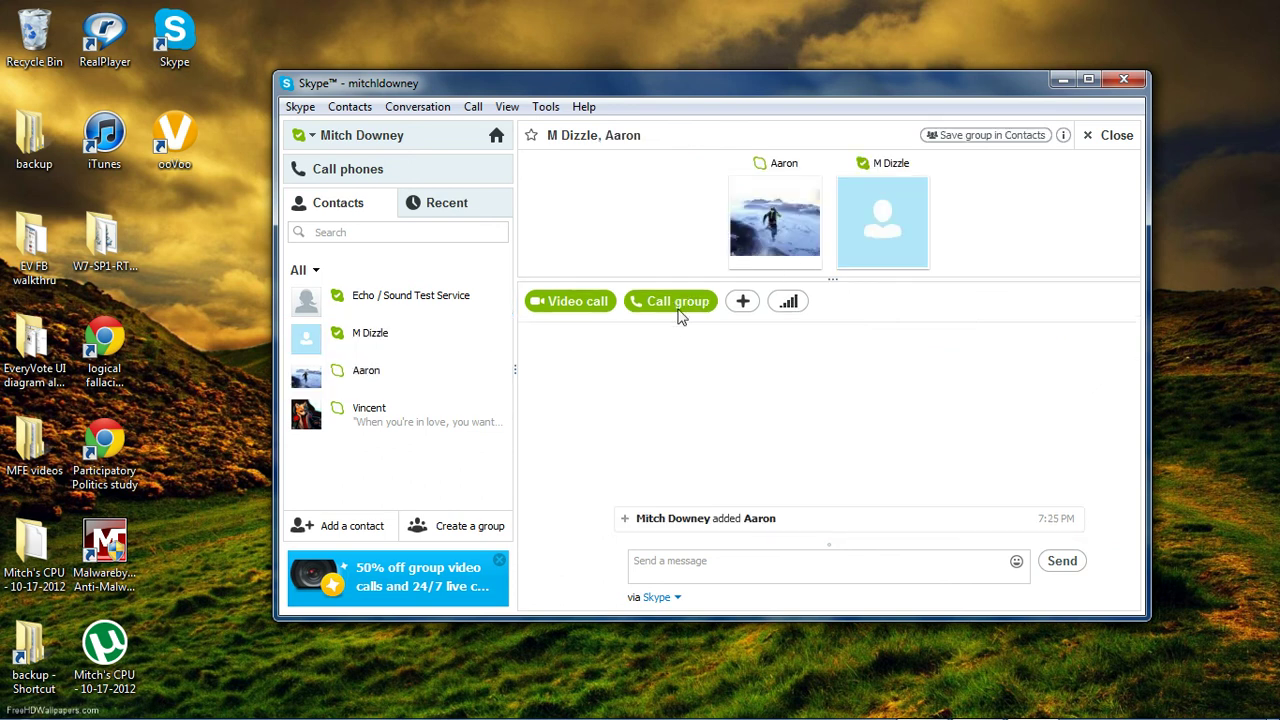
drag(400, 432, 988, 220)
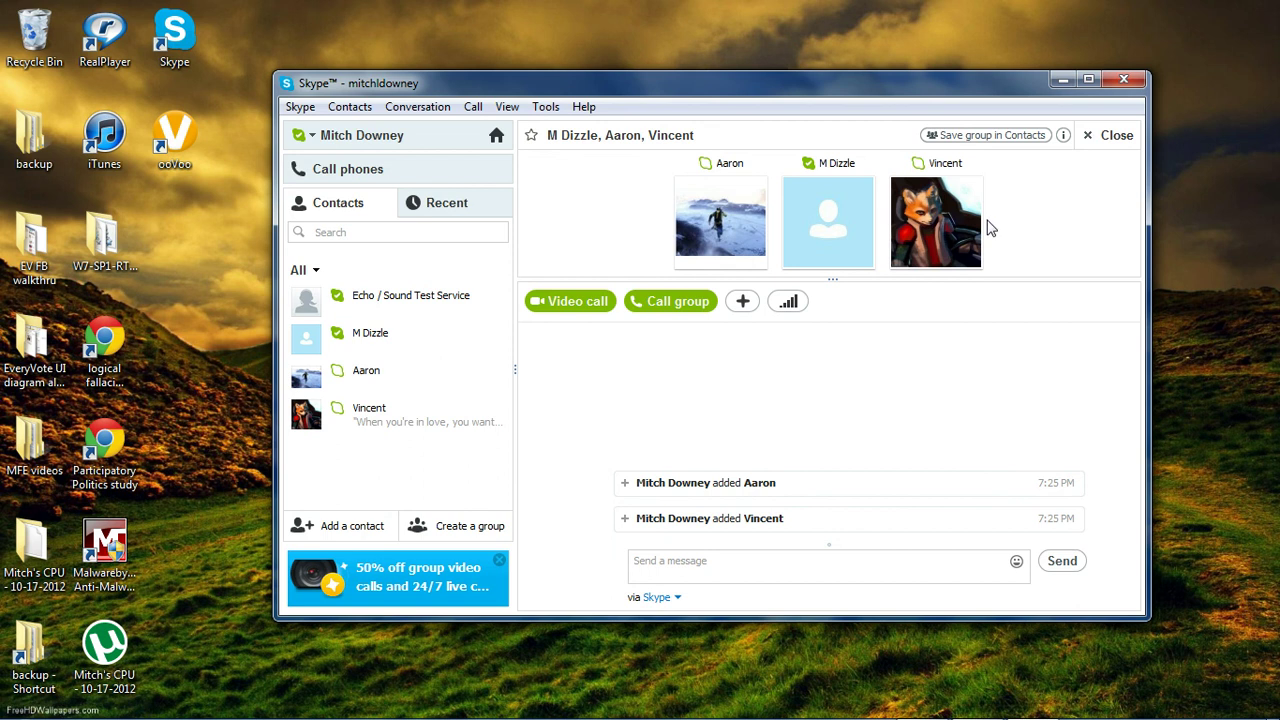
click(805, 569)
key(Return)
click(1113, 140)
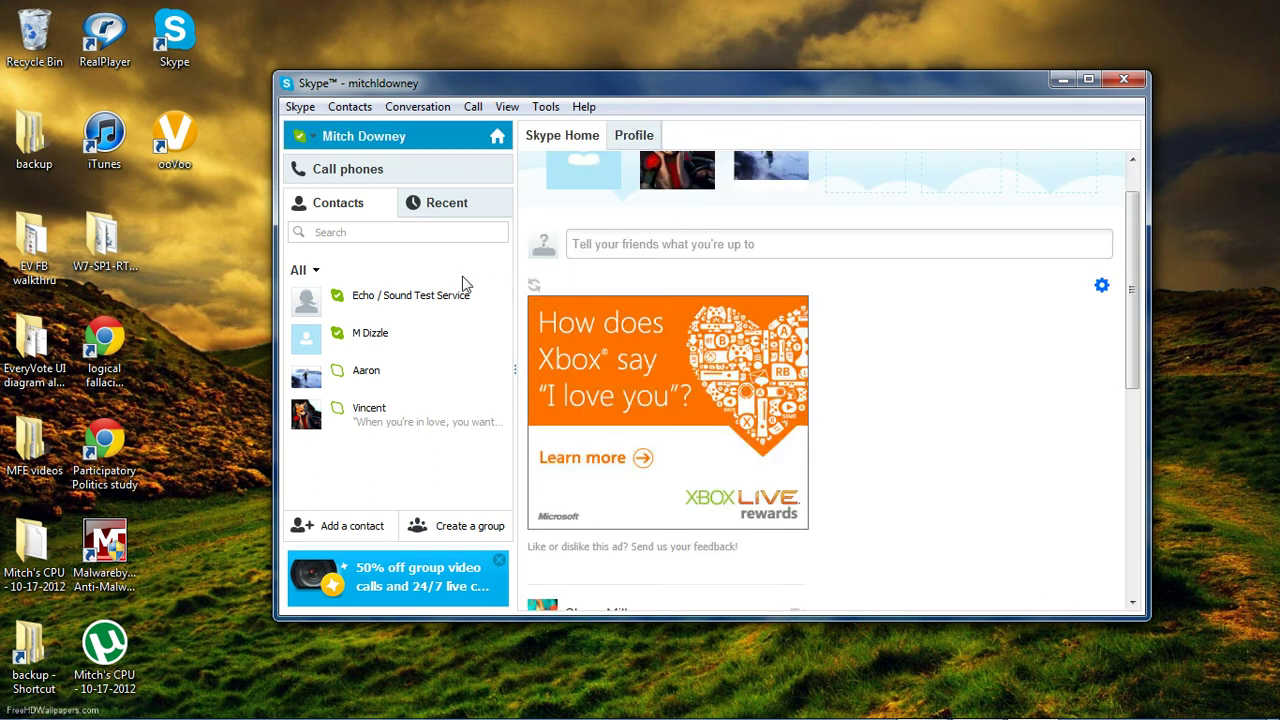
- Start a video call with the contact who is online on a mobile device
click(389, 336)
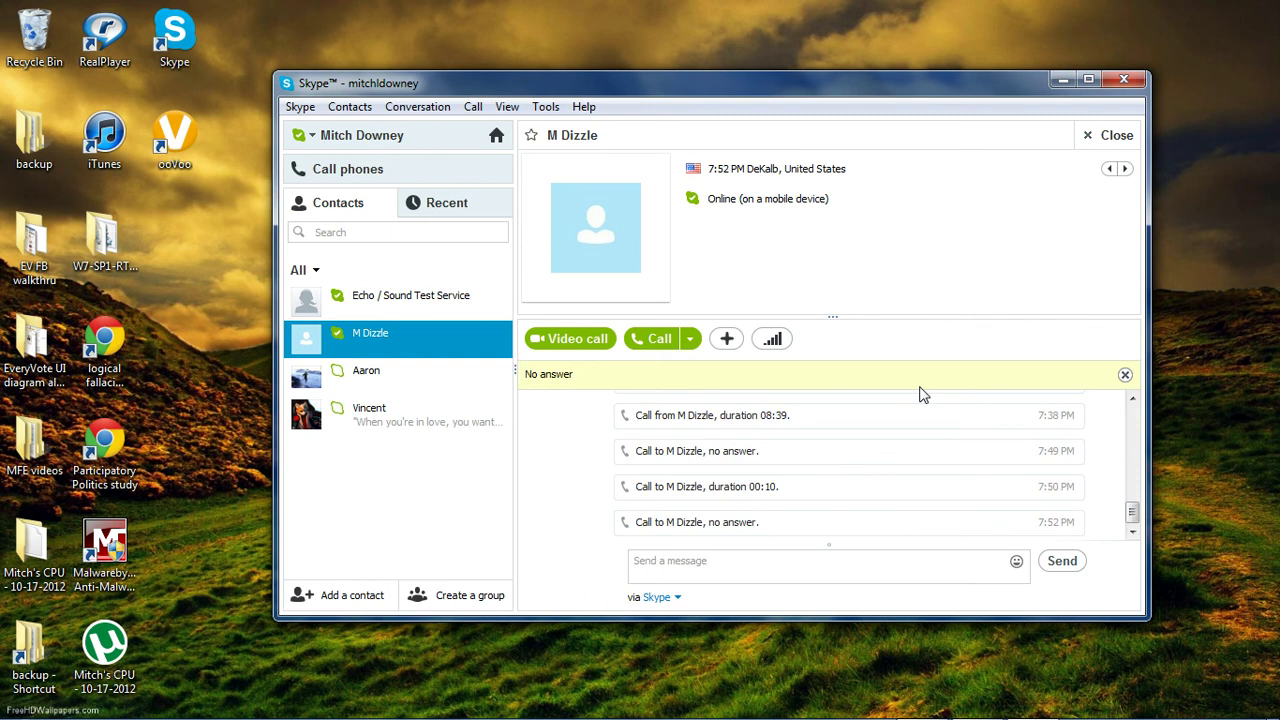
click(576, 338)
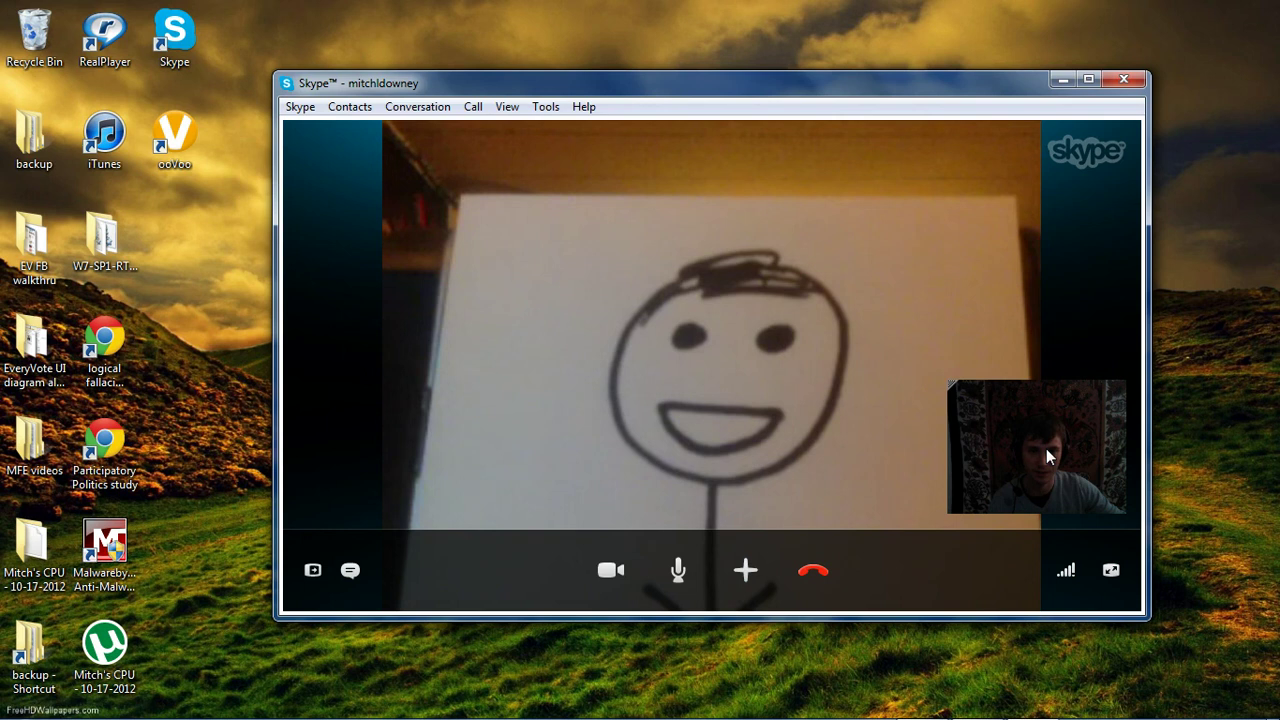
- Show the contact list beside the ongoing video call and hide it again
click(309, 573)
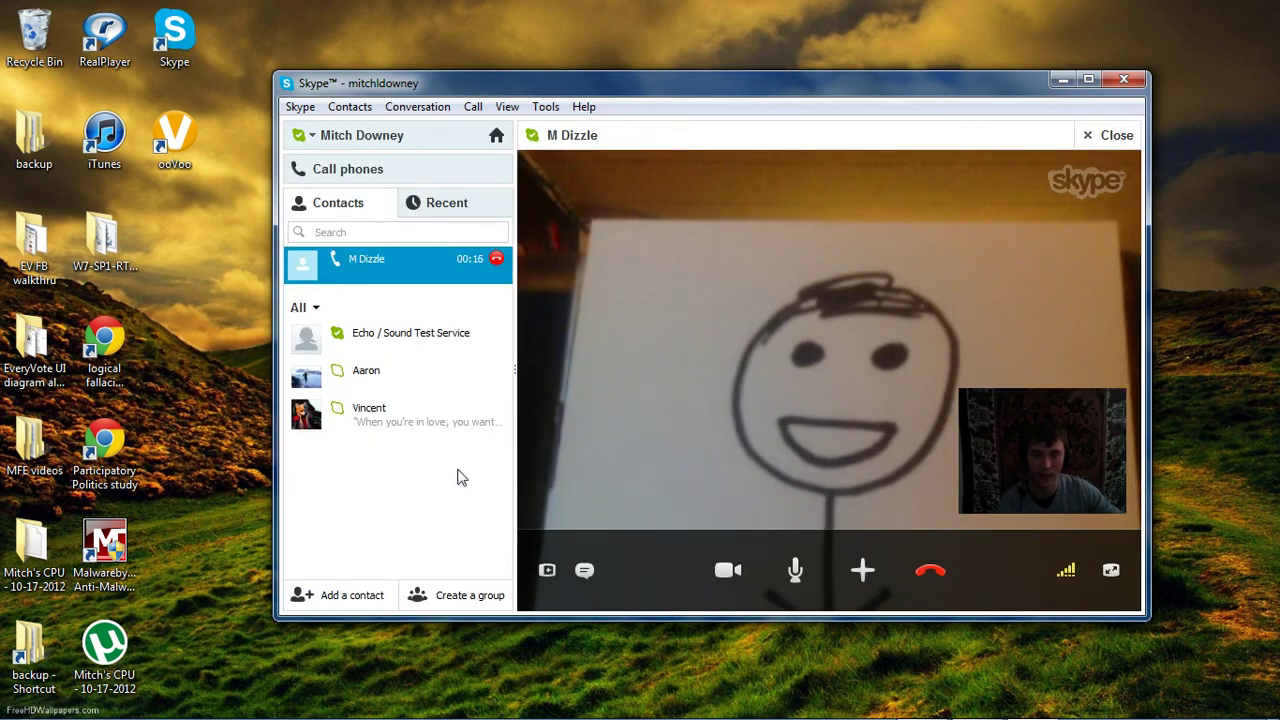
mouse_move(399, 428)
mouse_down()
mouse_move(701, 387)
mouse_move(455, 411)
mouse_move(592, 378)
mouse_move(389, 421)
mouse_move(400, 406)
mouse_up()
click(546, 570)
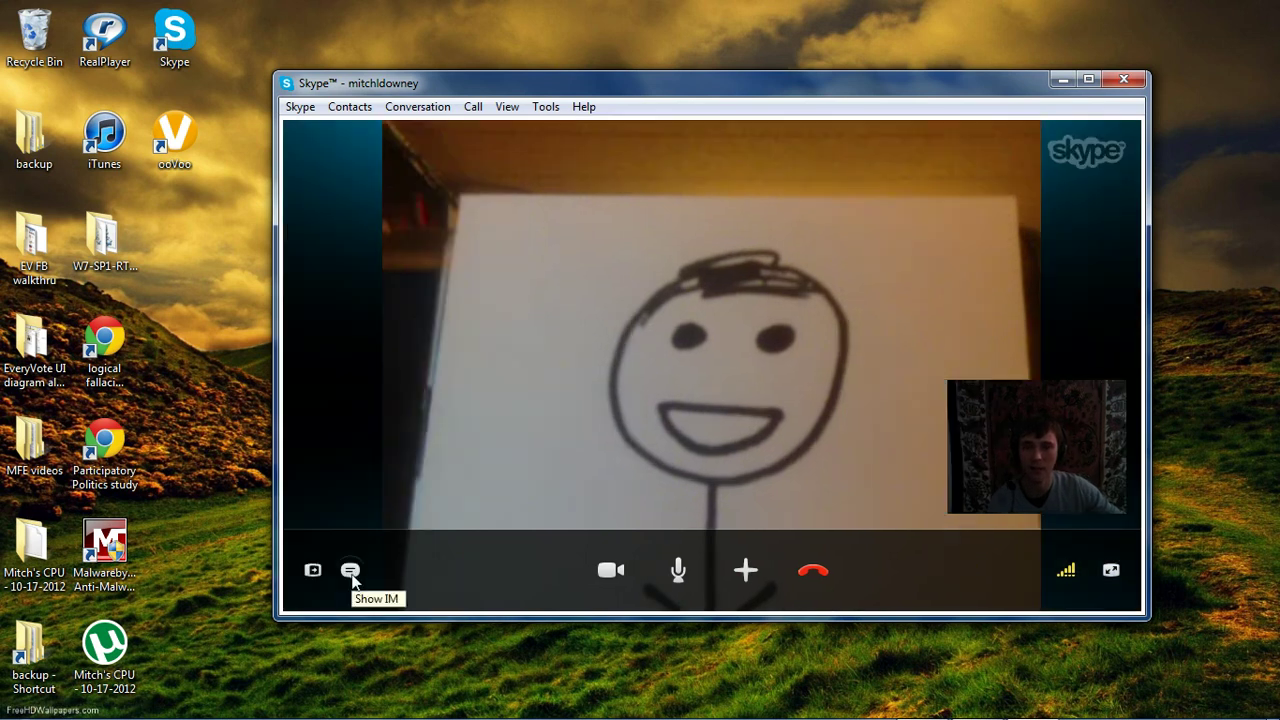
- Show the instant message area within the call, look at the extra call options, and turn off the own video
click(350, 570)
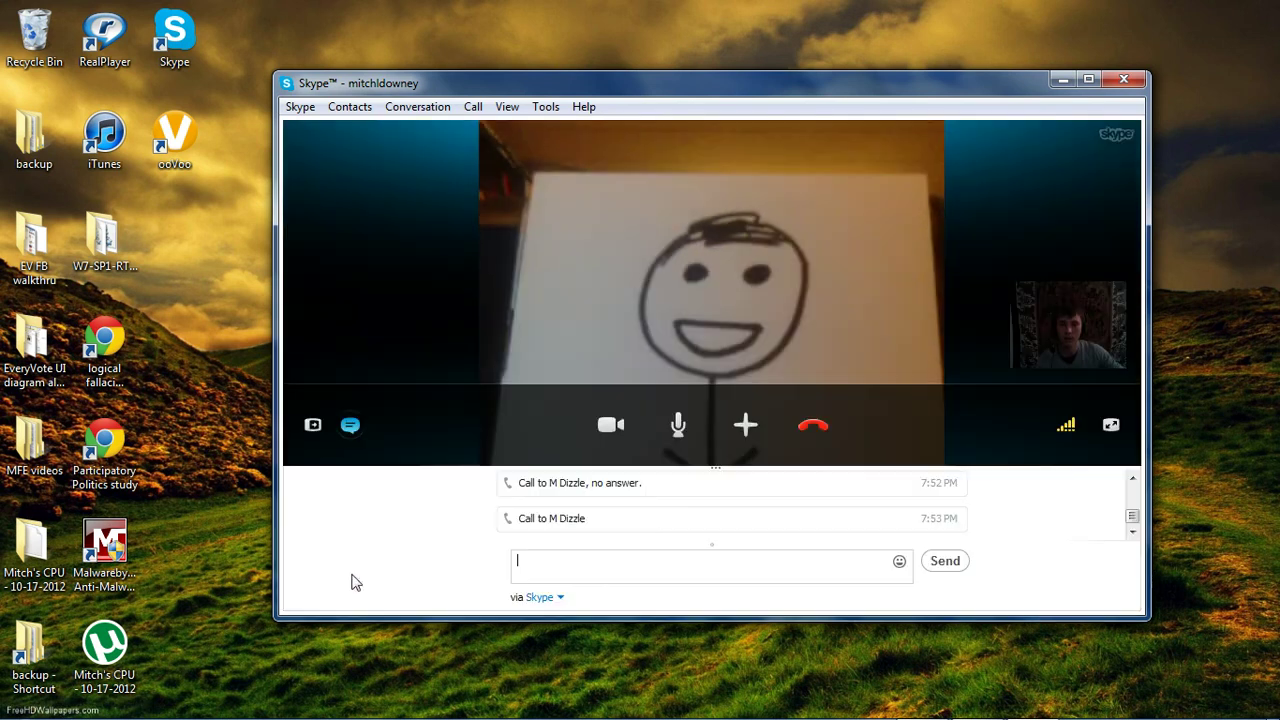
click(746, 426)
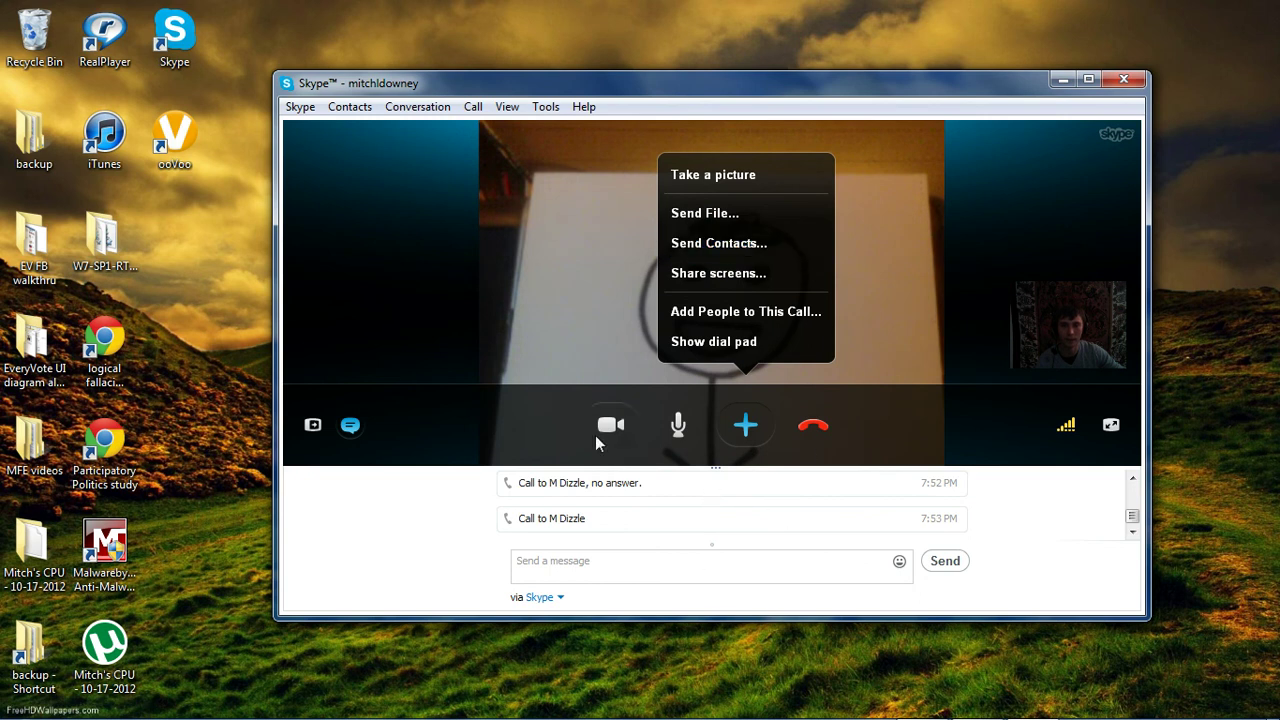
click(620, 424)
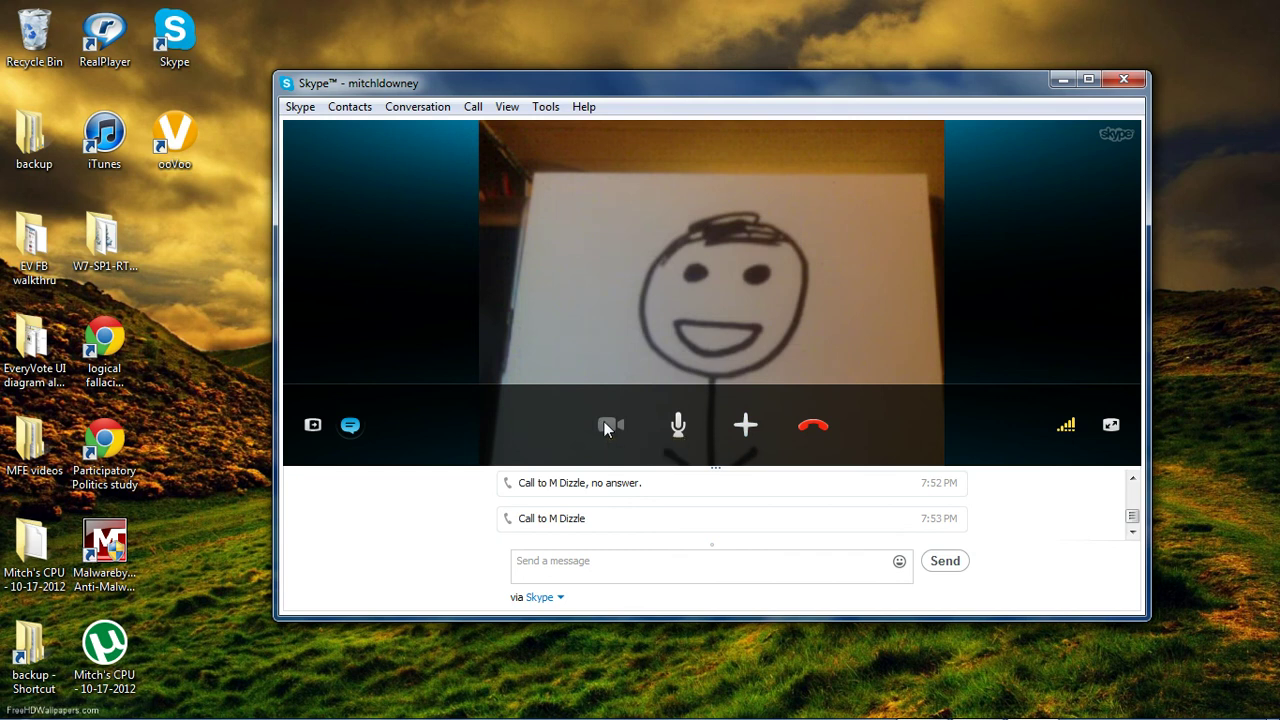
- Hide the instant message area in the call and turn the own video back on
click(350, 425)
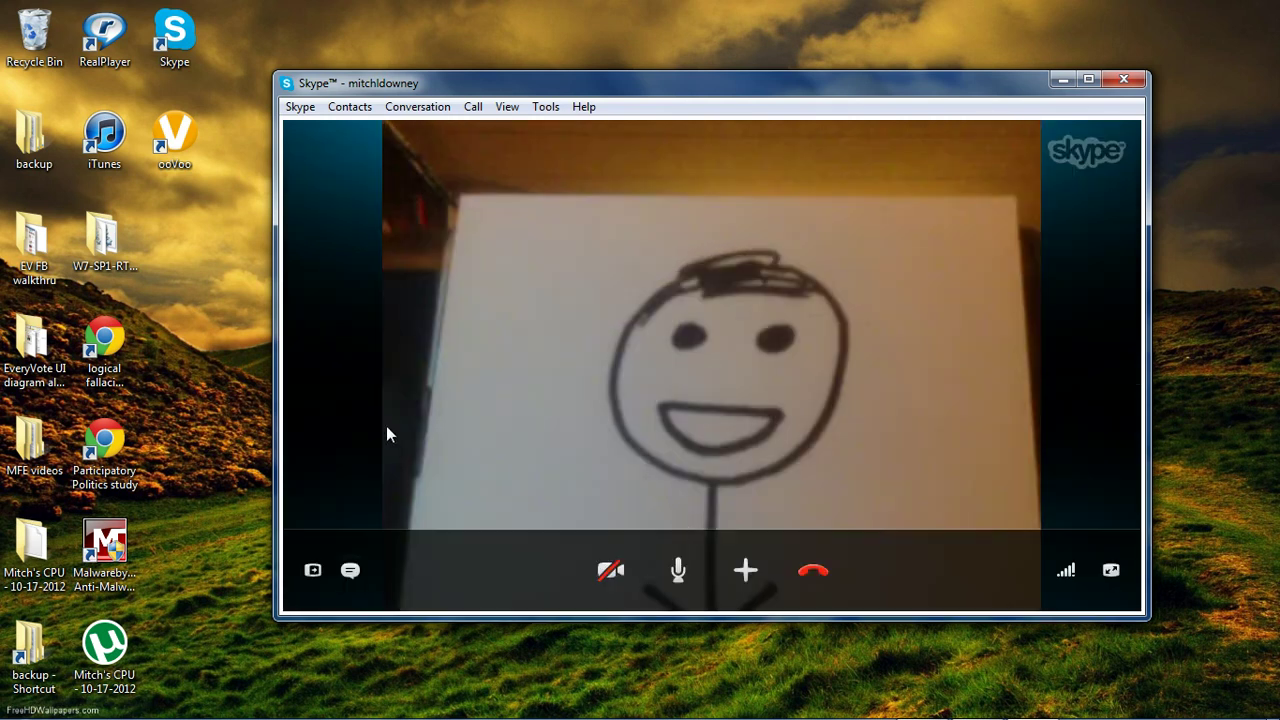
click(610, 571)
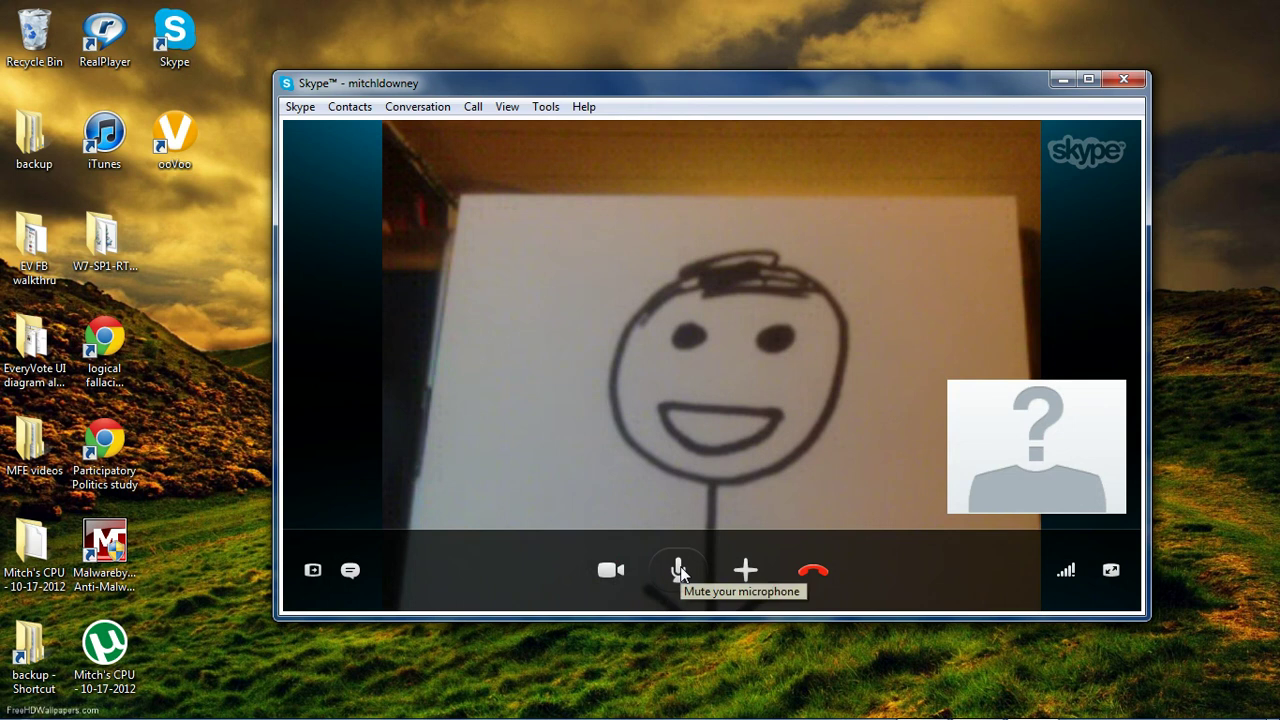
- Mute the microphone during the call and unmute it again
click(680, 571)
click(680, 571)
- Start sharing the screen with the call contact, and return to the call window
click(745, 571)
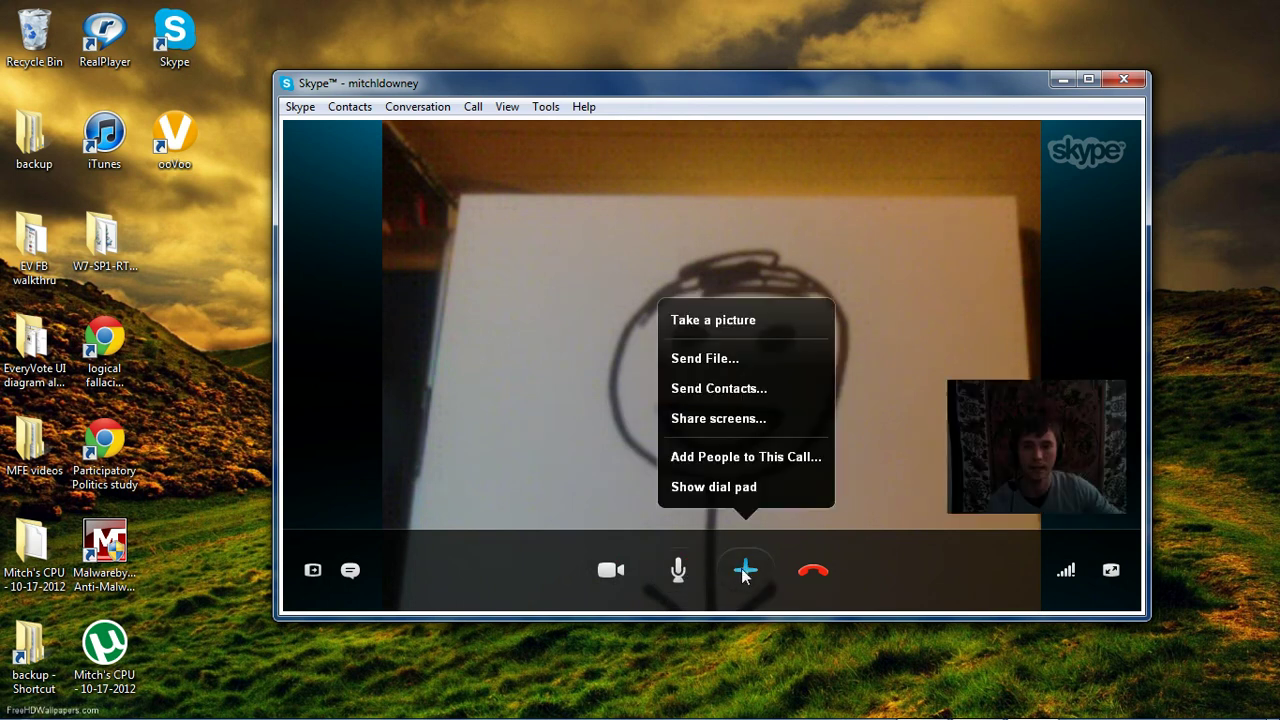
click(768, 420)
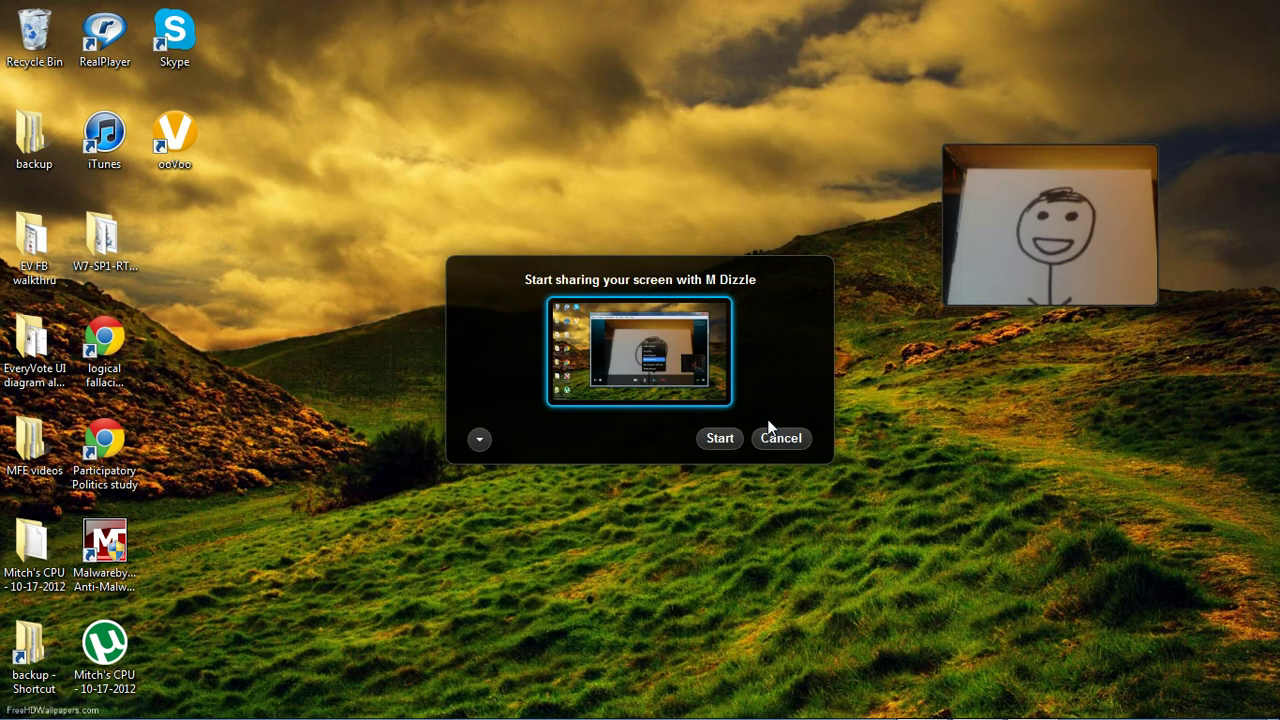
click(720, 440)
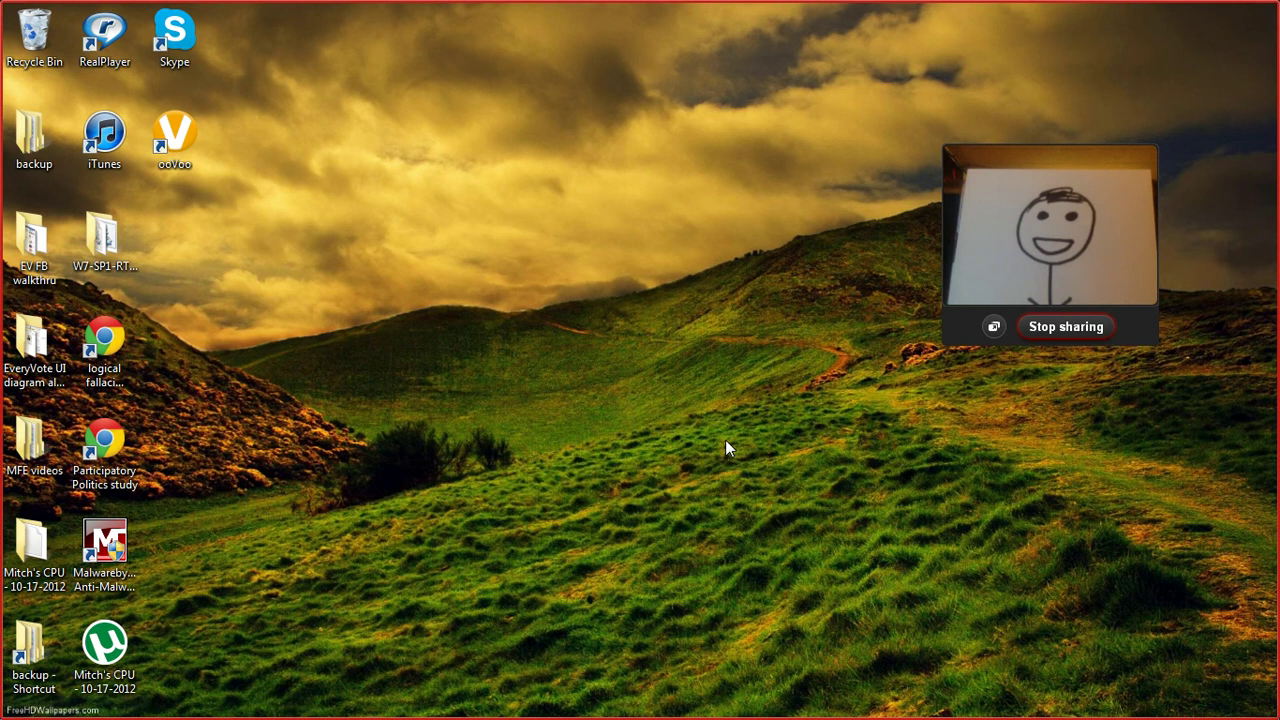
mouse_move(1129, 234)
click(993, 326)
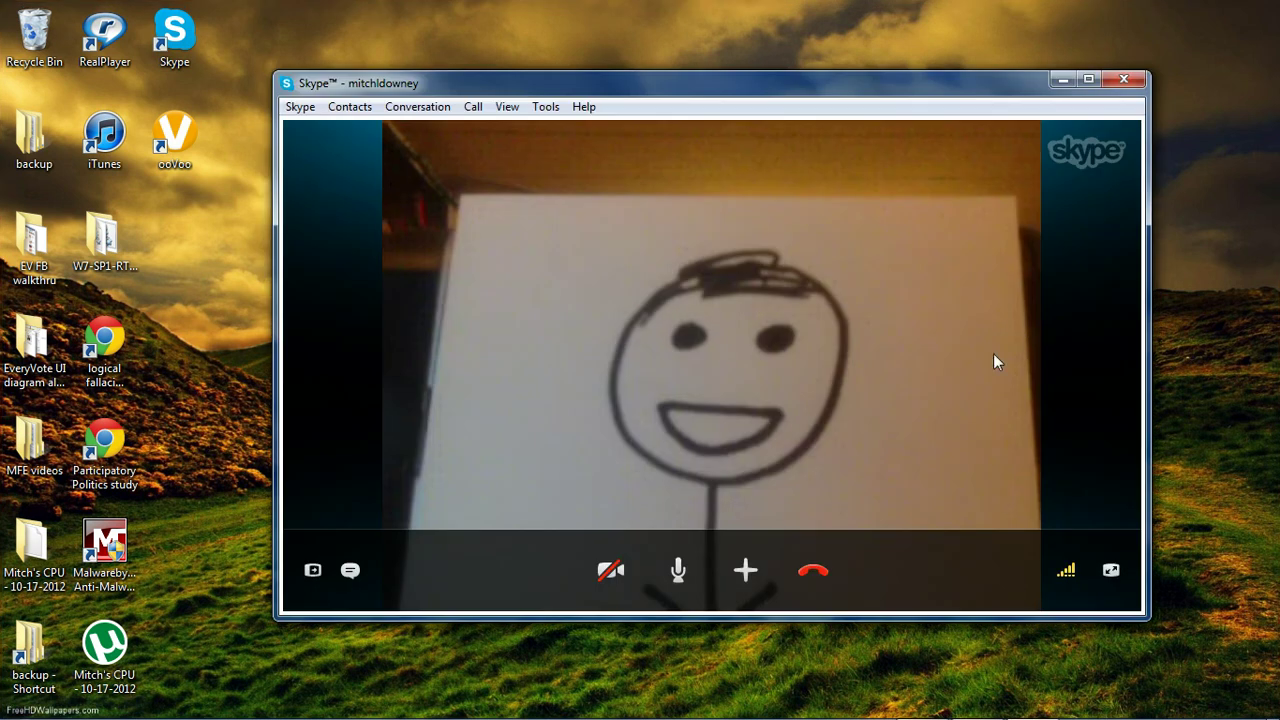
- Check the call quality information, including the webcam section, and close it
click(1067, 572)
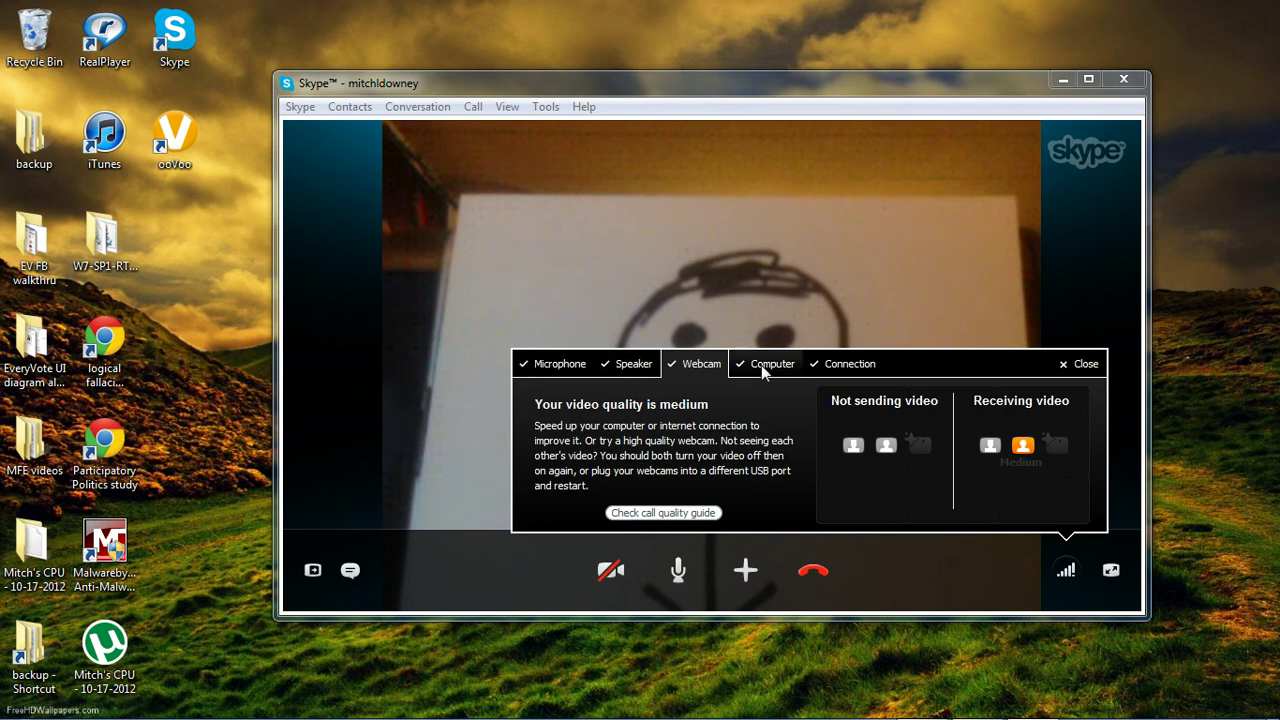
click(1084, 365)
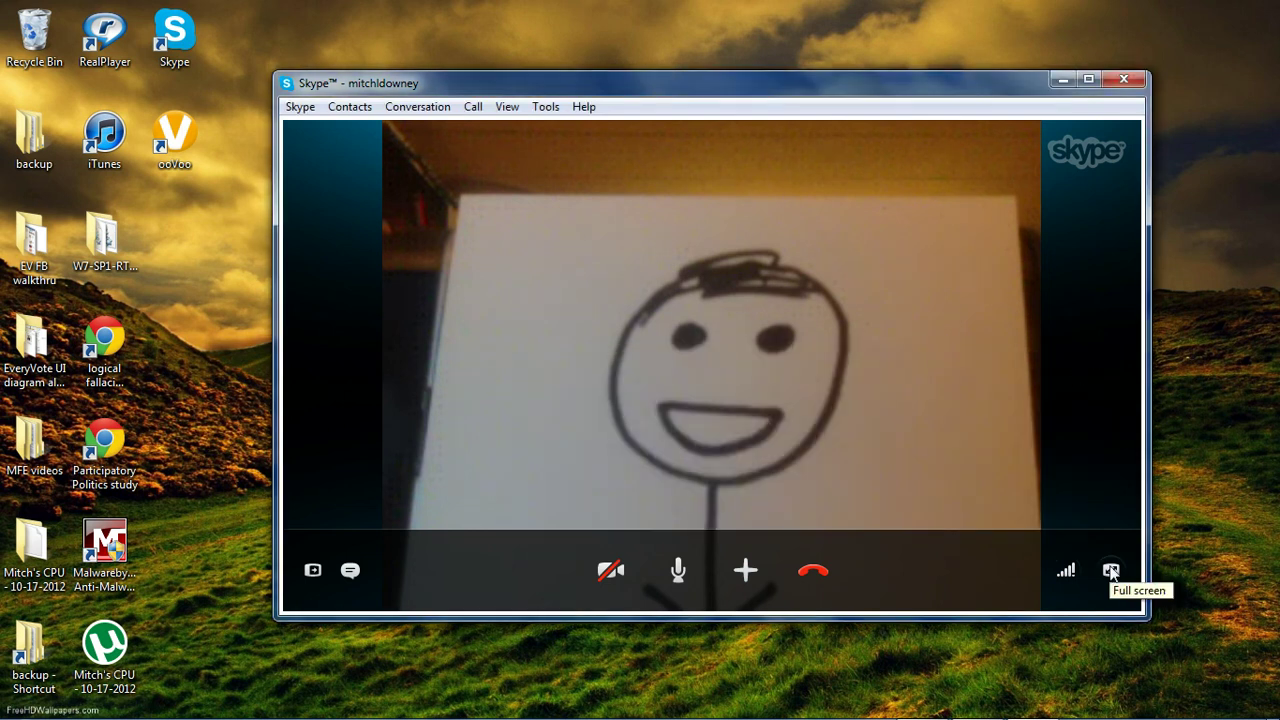
- Turn the own video back on and switch the call to full screen
click(611, 570)
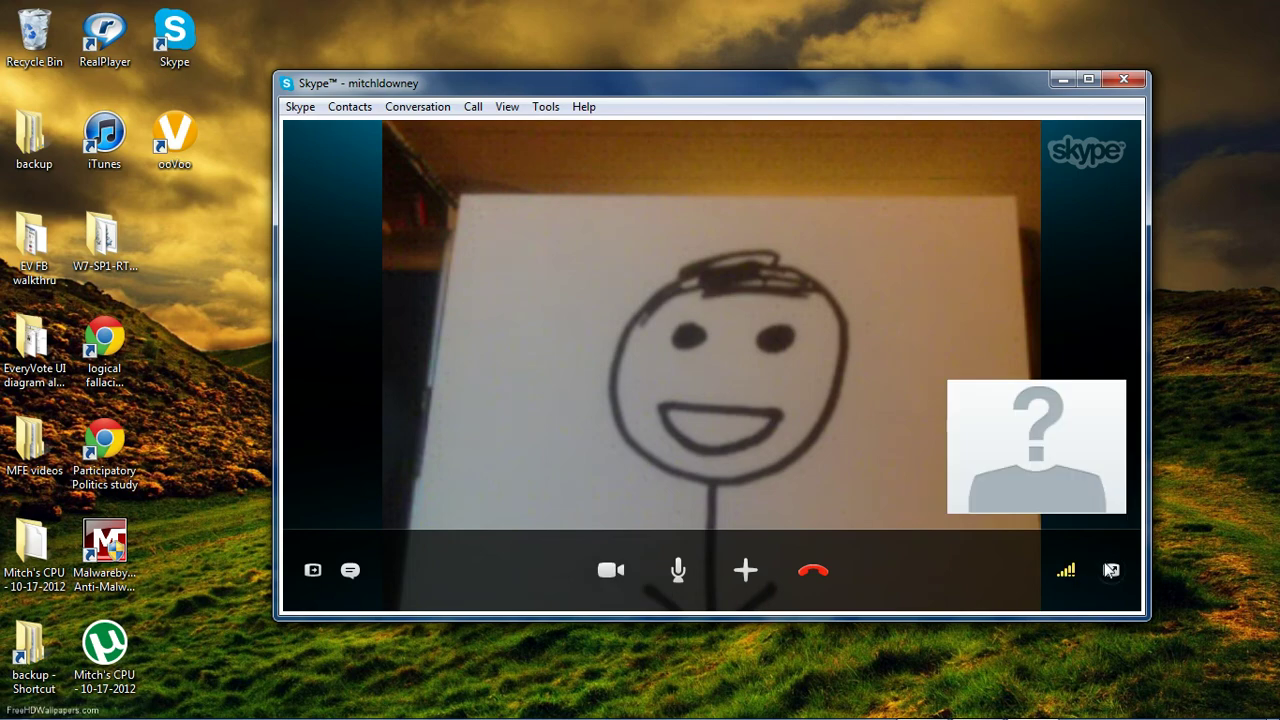
click(1111, 570)
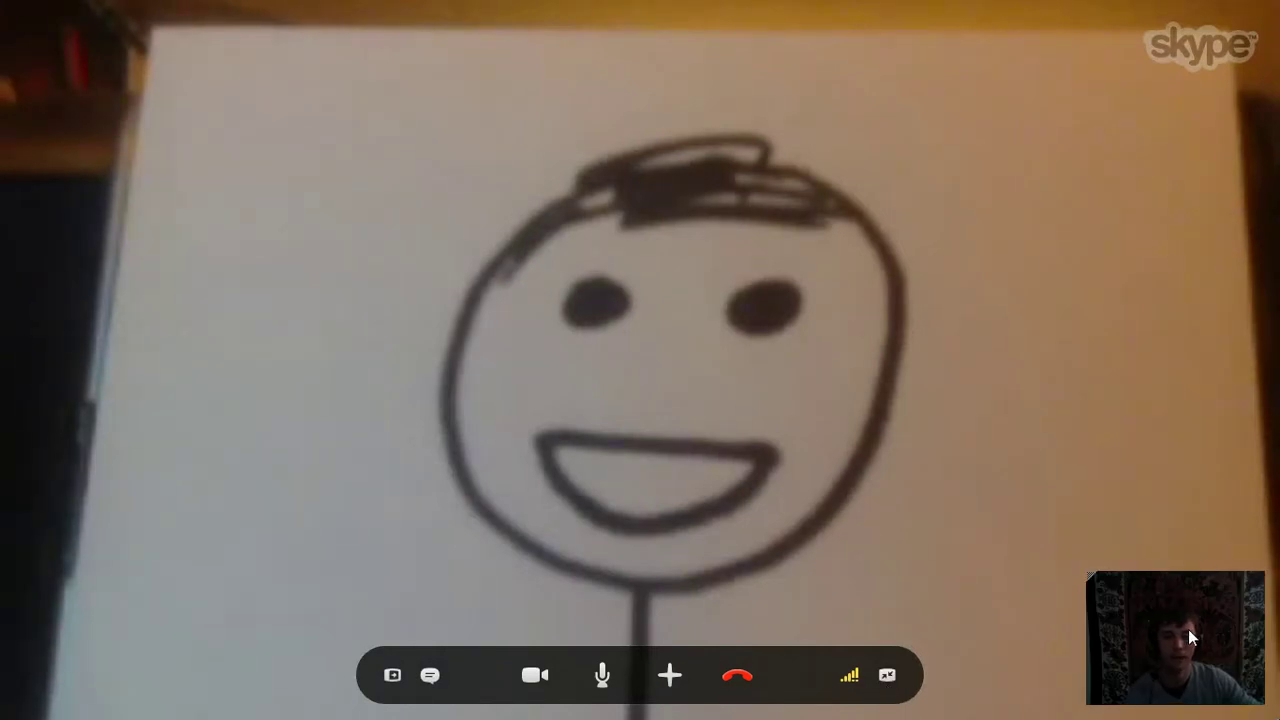
- Move the own video preview to the upper-right corner of the call picture and shrink it to about half its width
drag(1190, 637, 1212, 359)
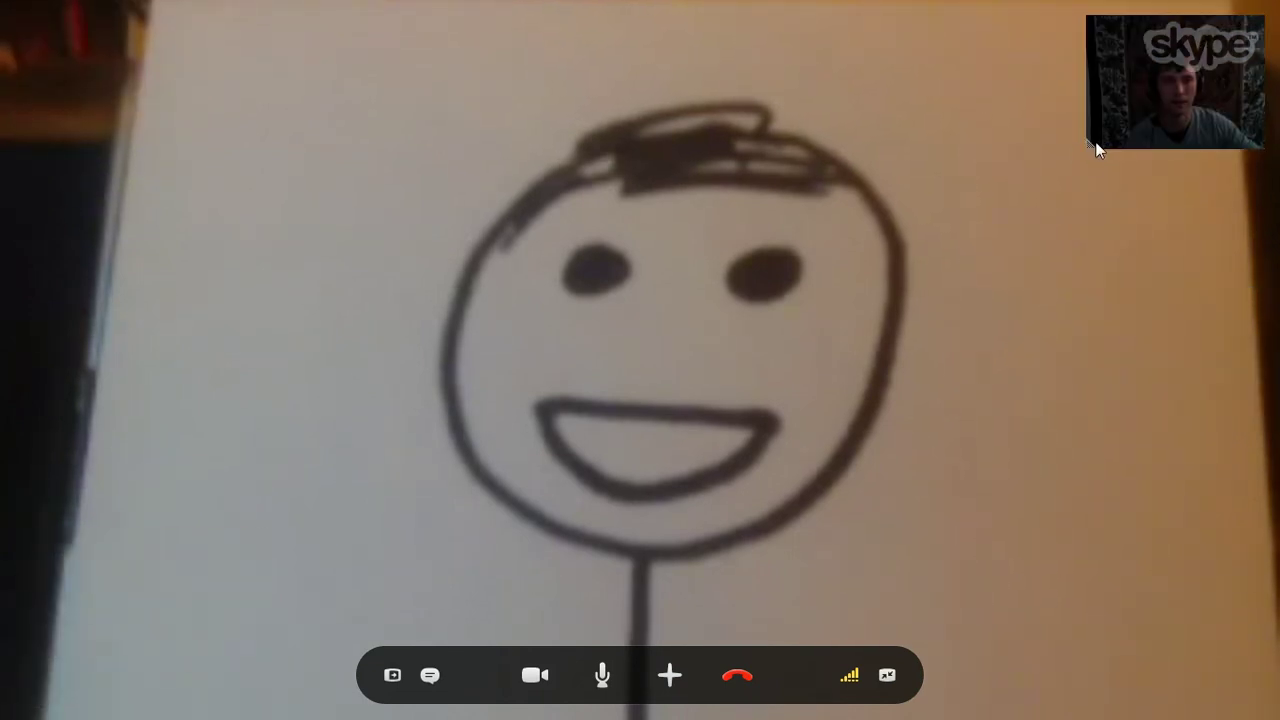
drag(1095, 148, 1171, 86)
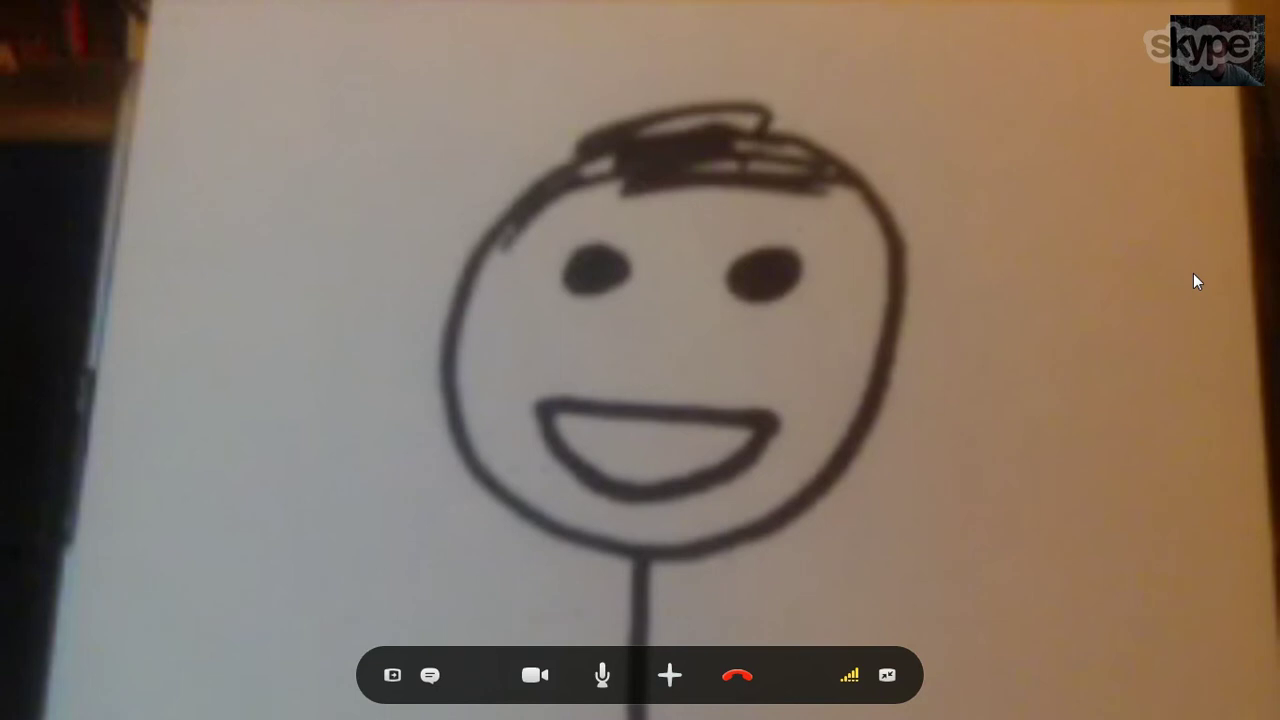
- Leave the full-screen view and end the video call
key(Escape)
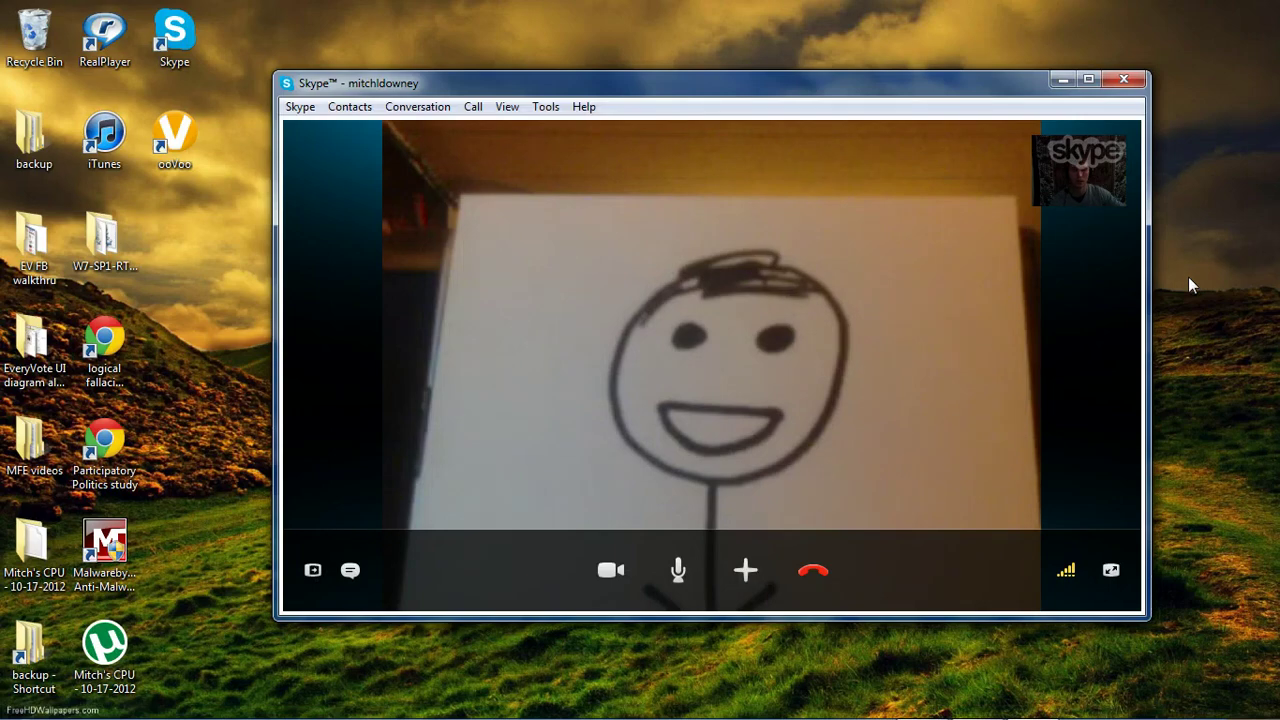
click(826, 580)
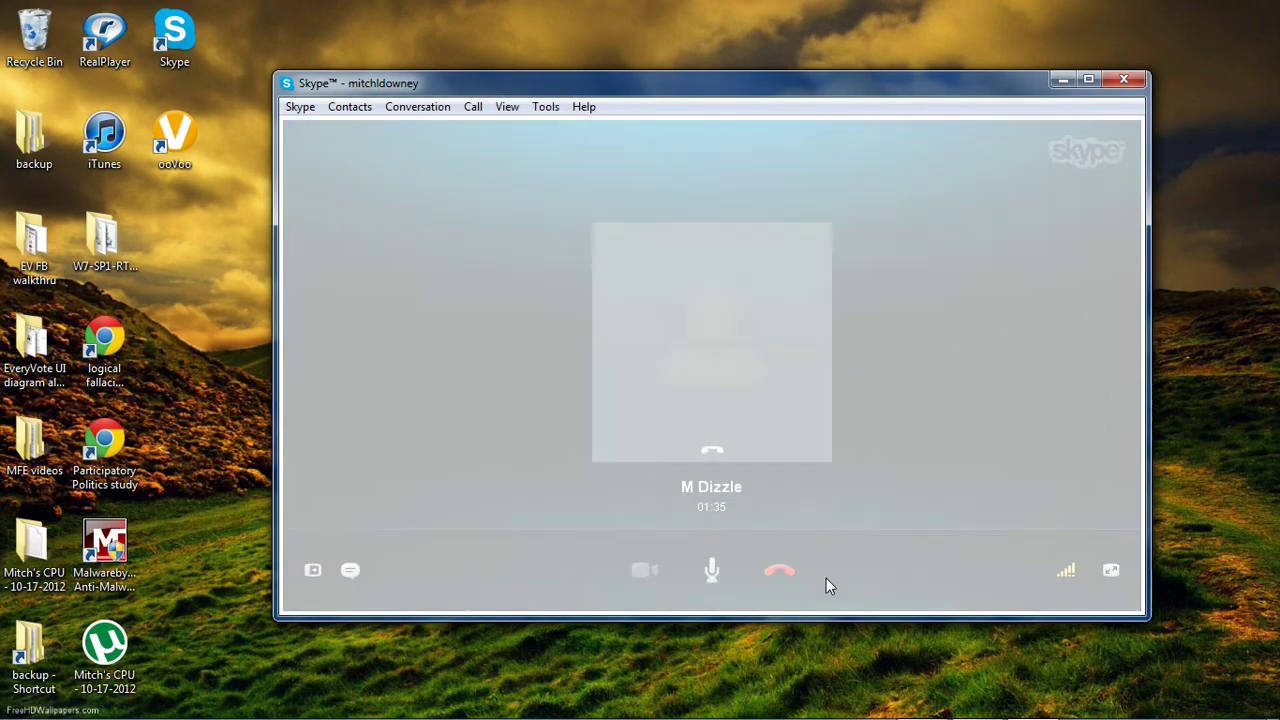